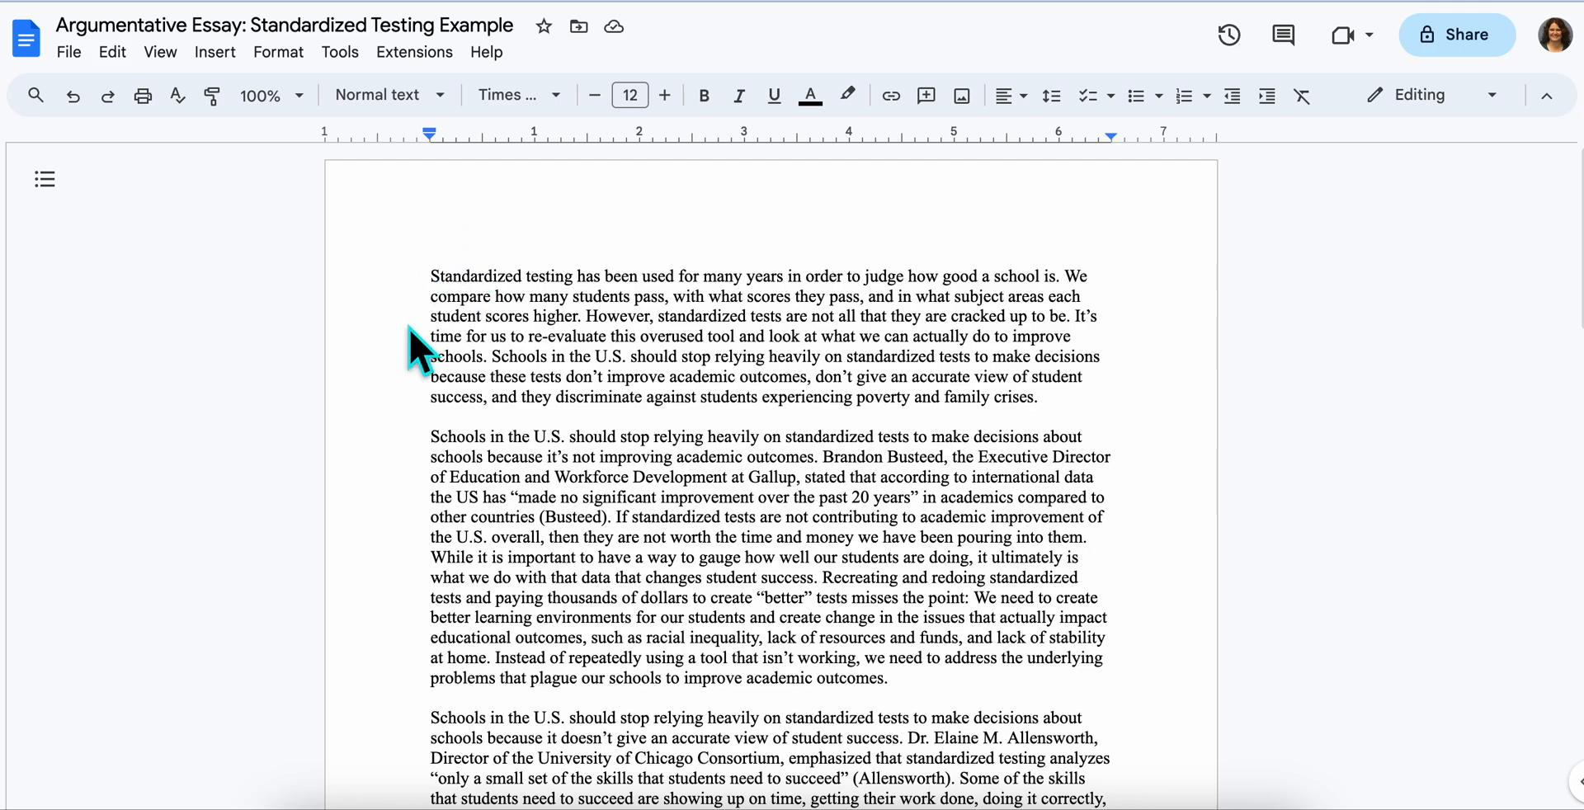
- Set the line spacing of the entire essay to double
{"action": "left_click", "coordinate": [426, 273]}
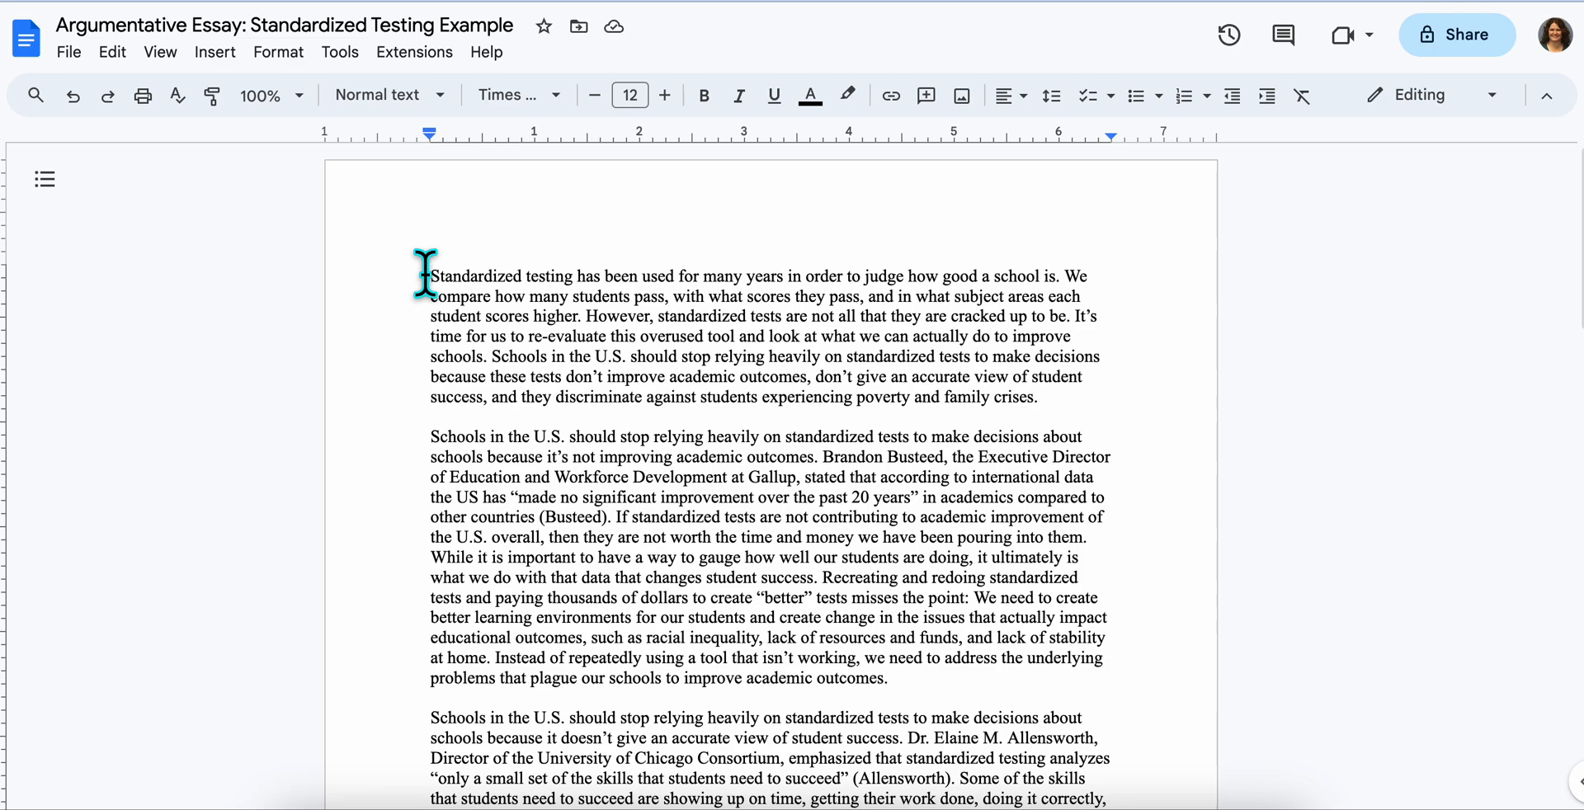
{"action": "key", "text": "ctrl+a"}
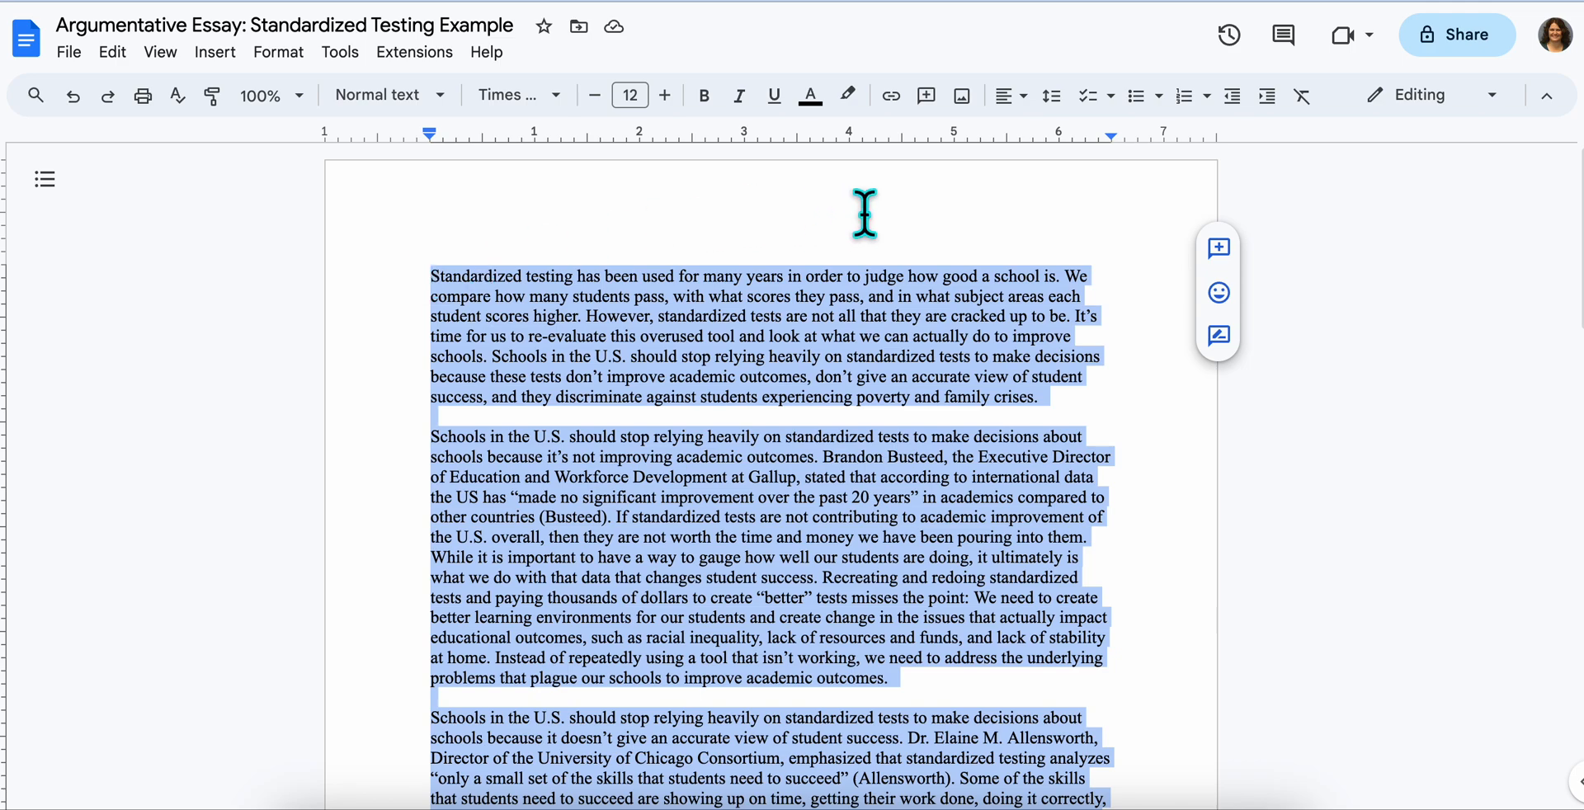
{"action": "left_click", "coordinate": [1052, 97]}
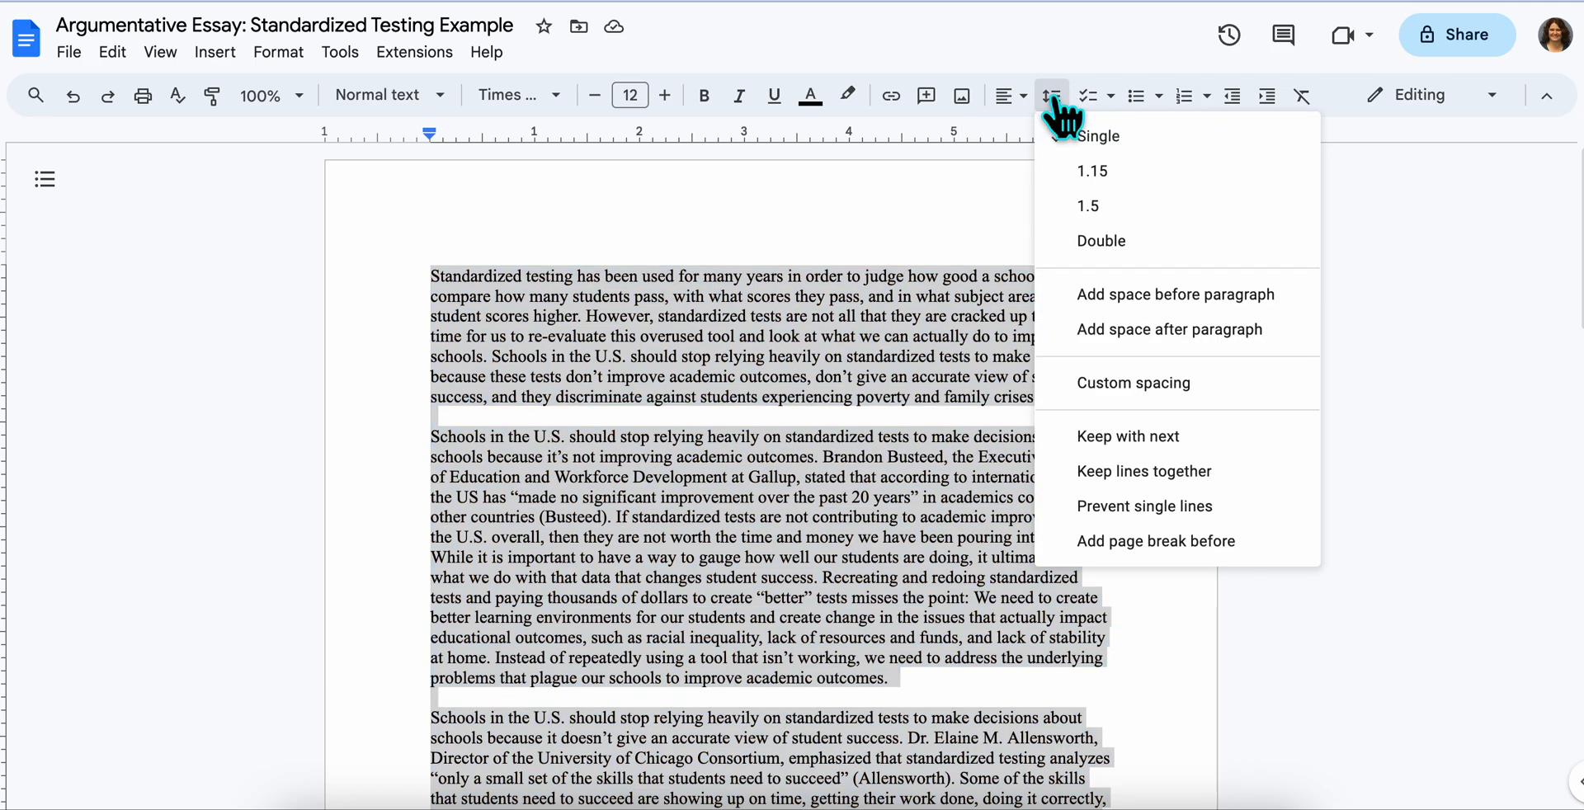
{"action": "left_click", "coordinate": [1100, 243]}
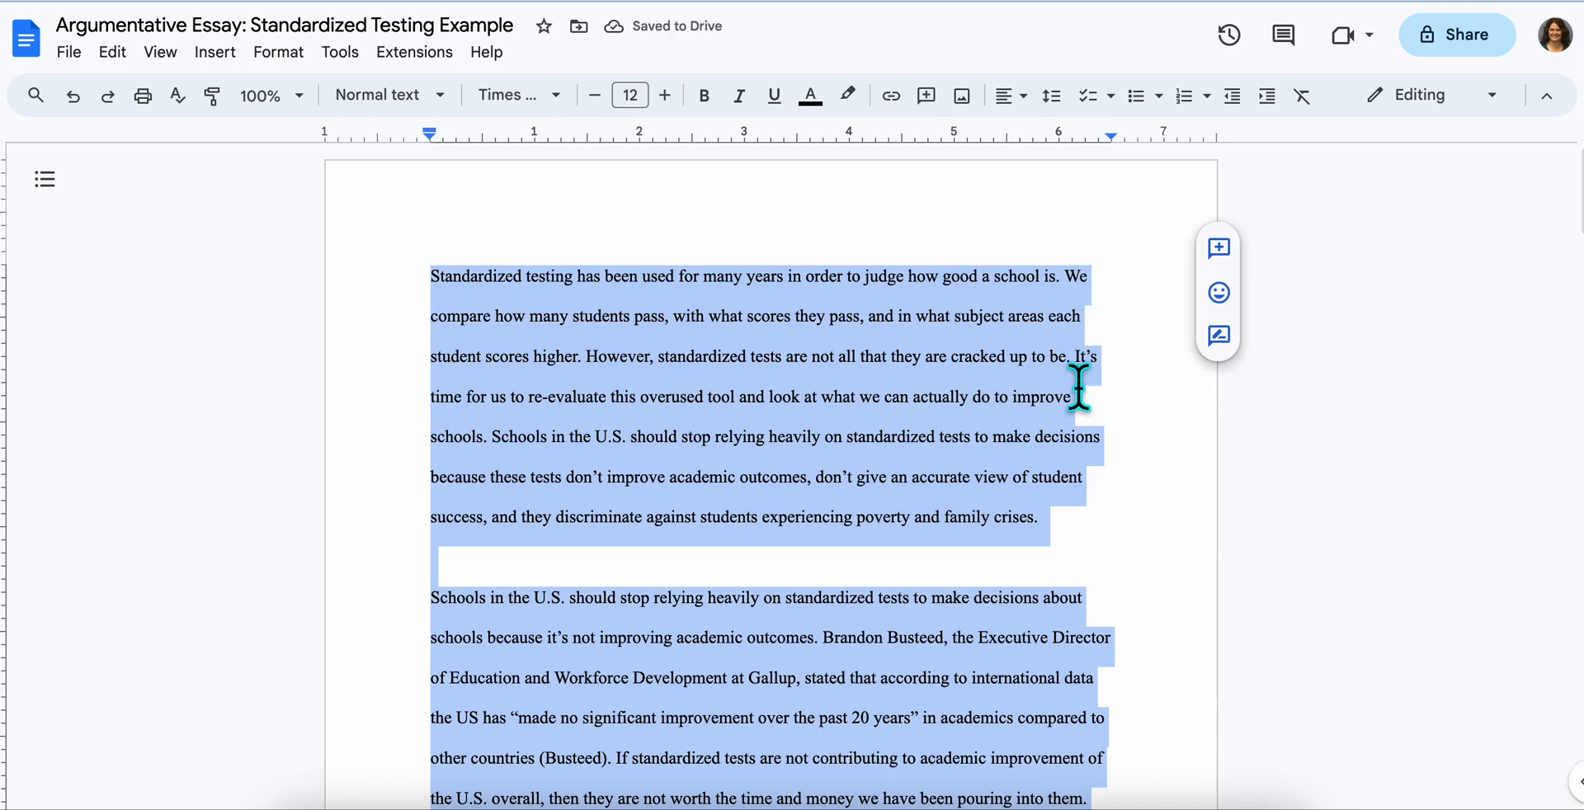
{"action": "left_click", "coordinate": [1082, 467]}
{"action": "scroll", "coordinate": [1086, 446], "scroll_direction": "down", "scroll_amount": 7}
{"action": "scroll", "coordinate": [1088, 430], "scroll_direction": "down", "scroll_amount": 10}
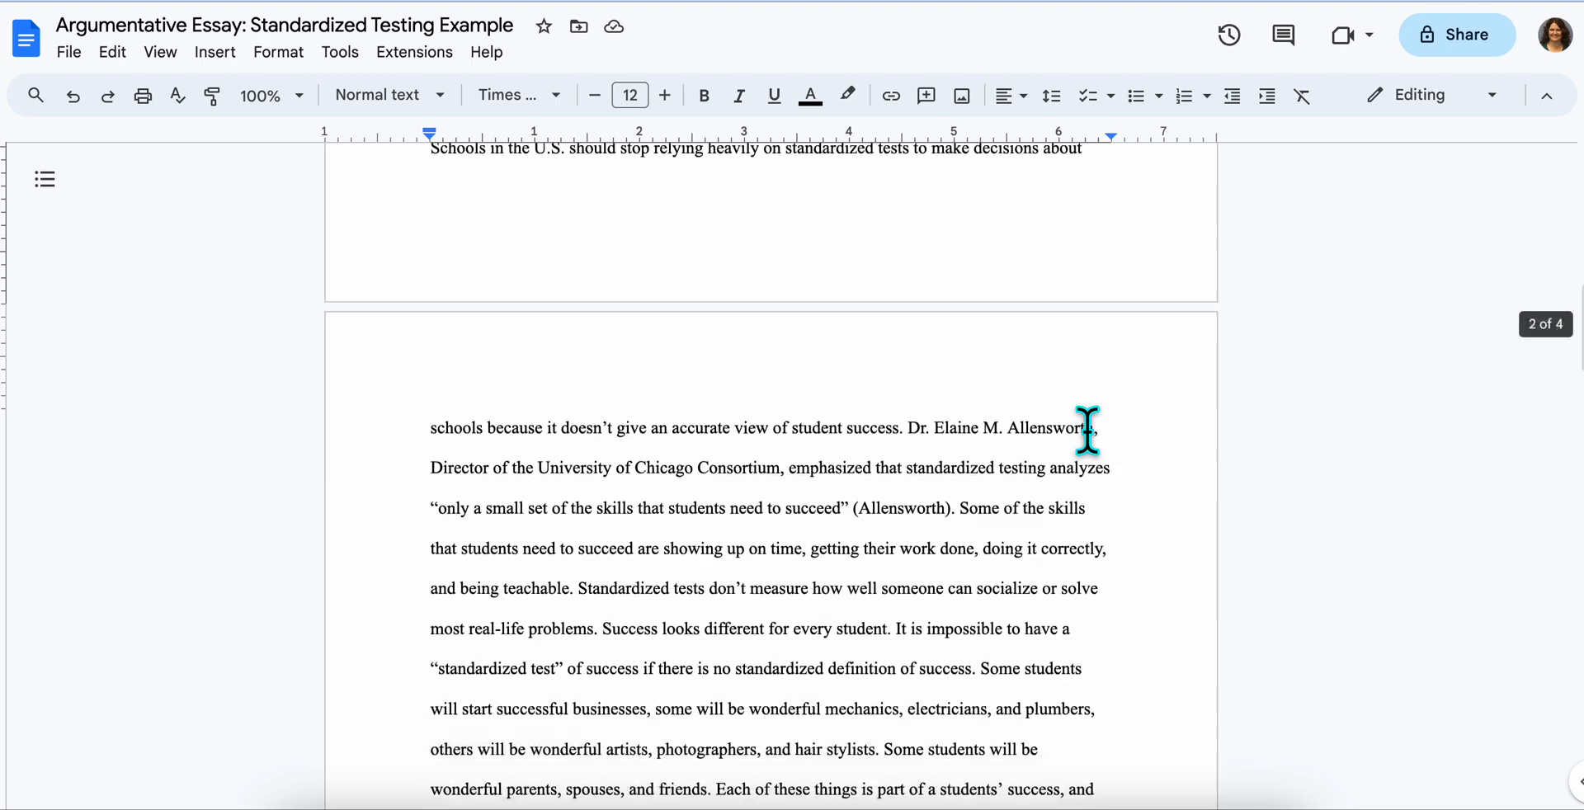
- Add lines above the essay's first paragraph for the student's full name and the teacher's title and last name
{"action": "scroll", "coordinate": [1087, 430], "scroll_direction": "up", "scroll_amount": 10}
{"action": "scroll", "coordinate": [1088, 430], "scroll_direction": "up", "scroll_amount": 8}
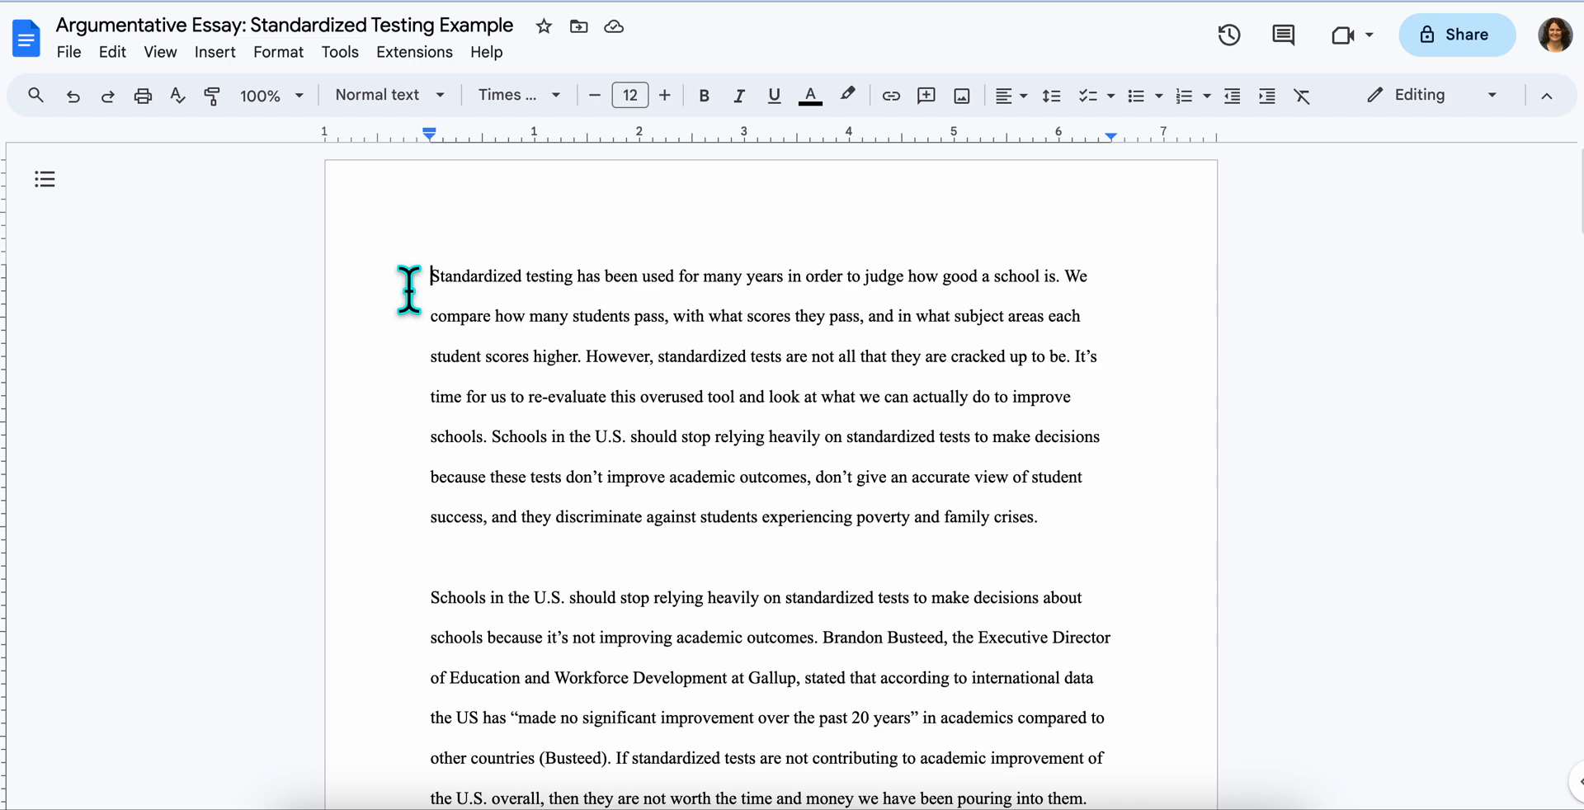
{"action": "key", "text": "Return"}
{"action": "key", "text": "Up"}
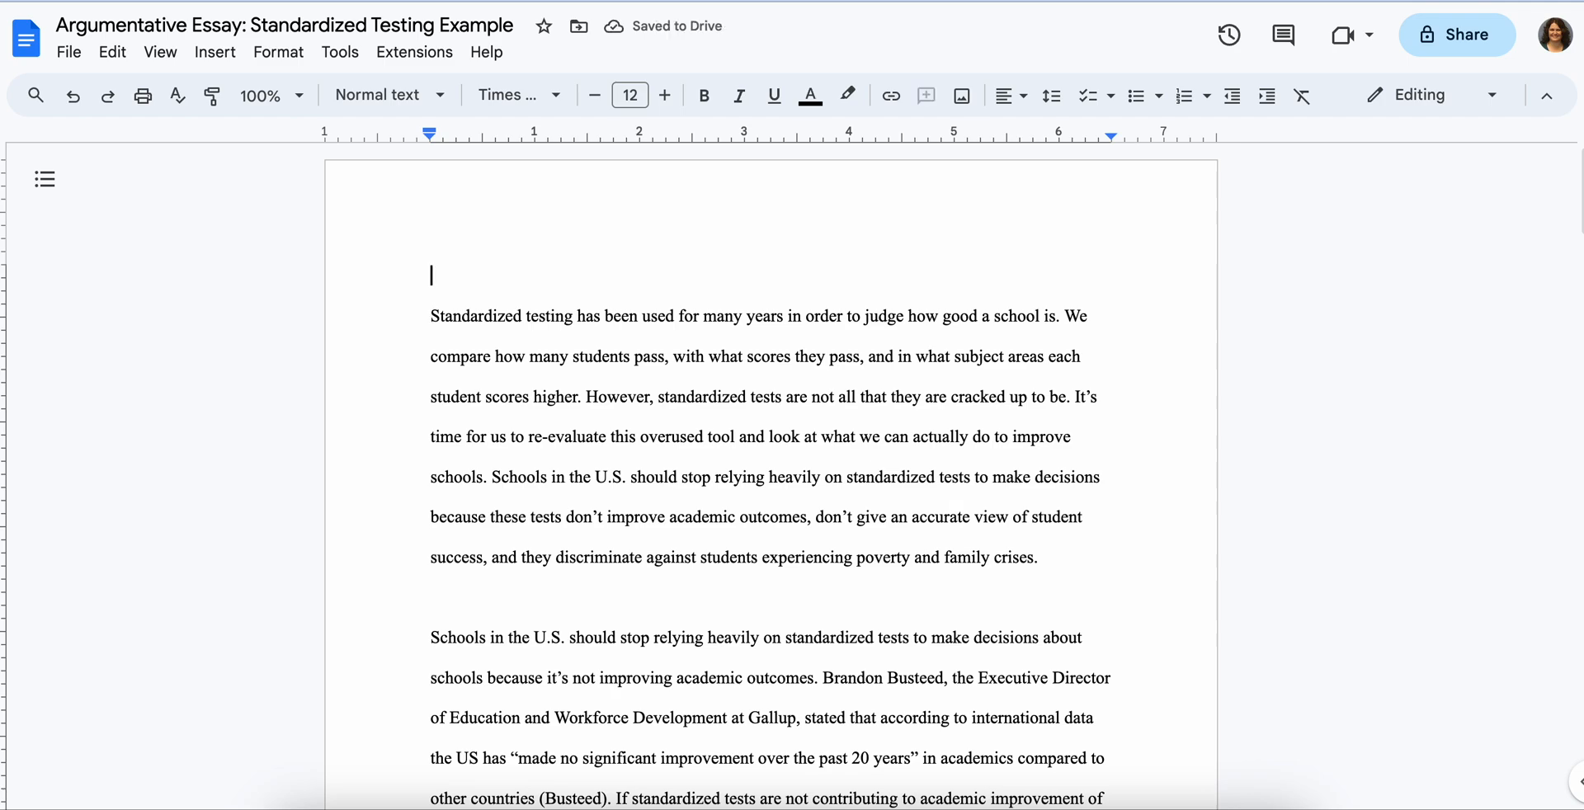
{"action": "type", "text": "Jane Doe"}
{"action": "key", "text": "Return"}
{"action": "type", "text": "Mrs."}
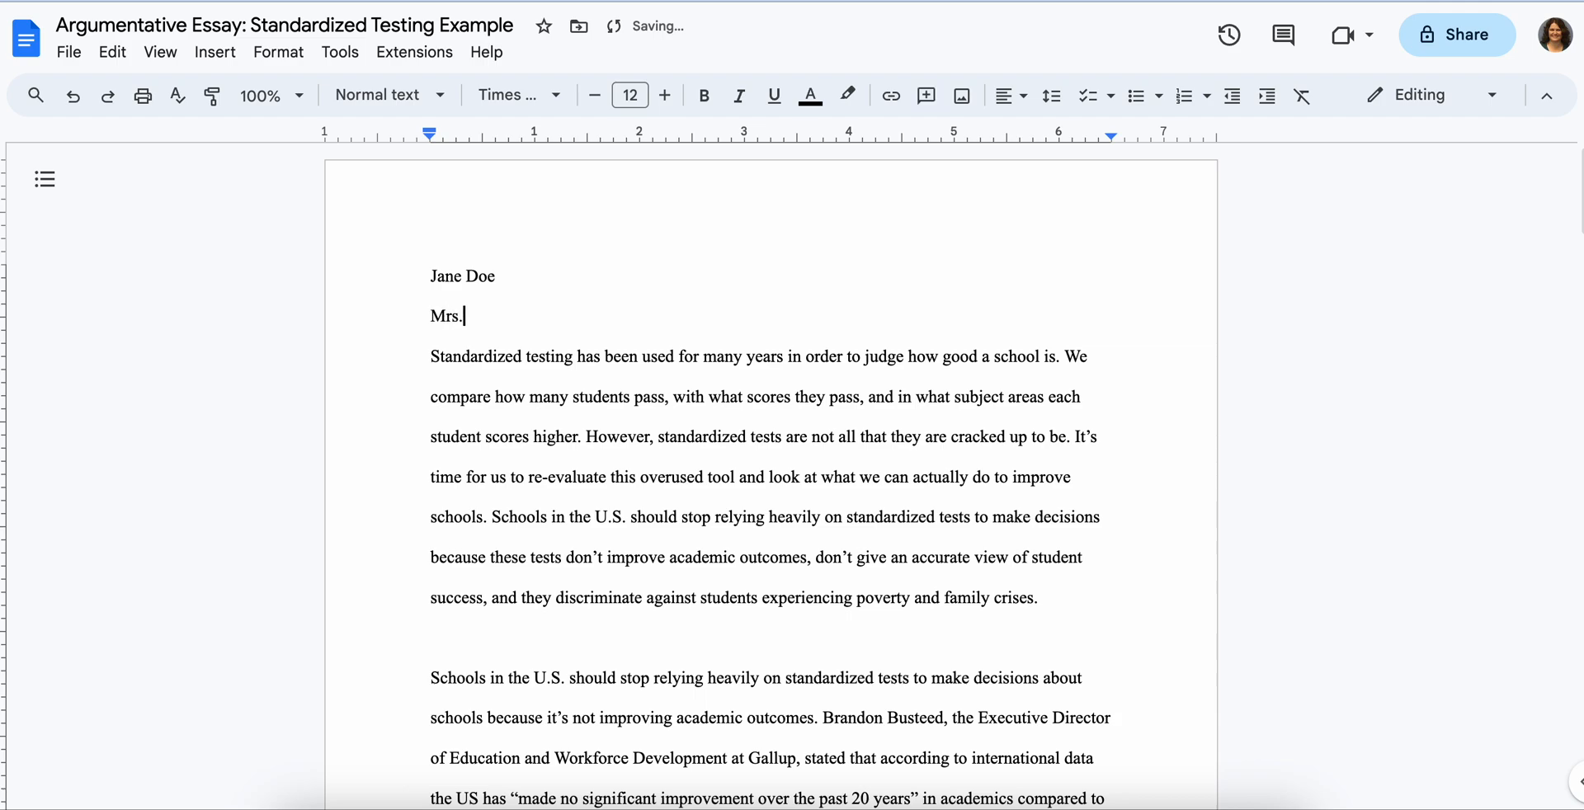
{"action": "type", "text": " Slaughter"}
{"action": "key", "text": "Return"}
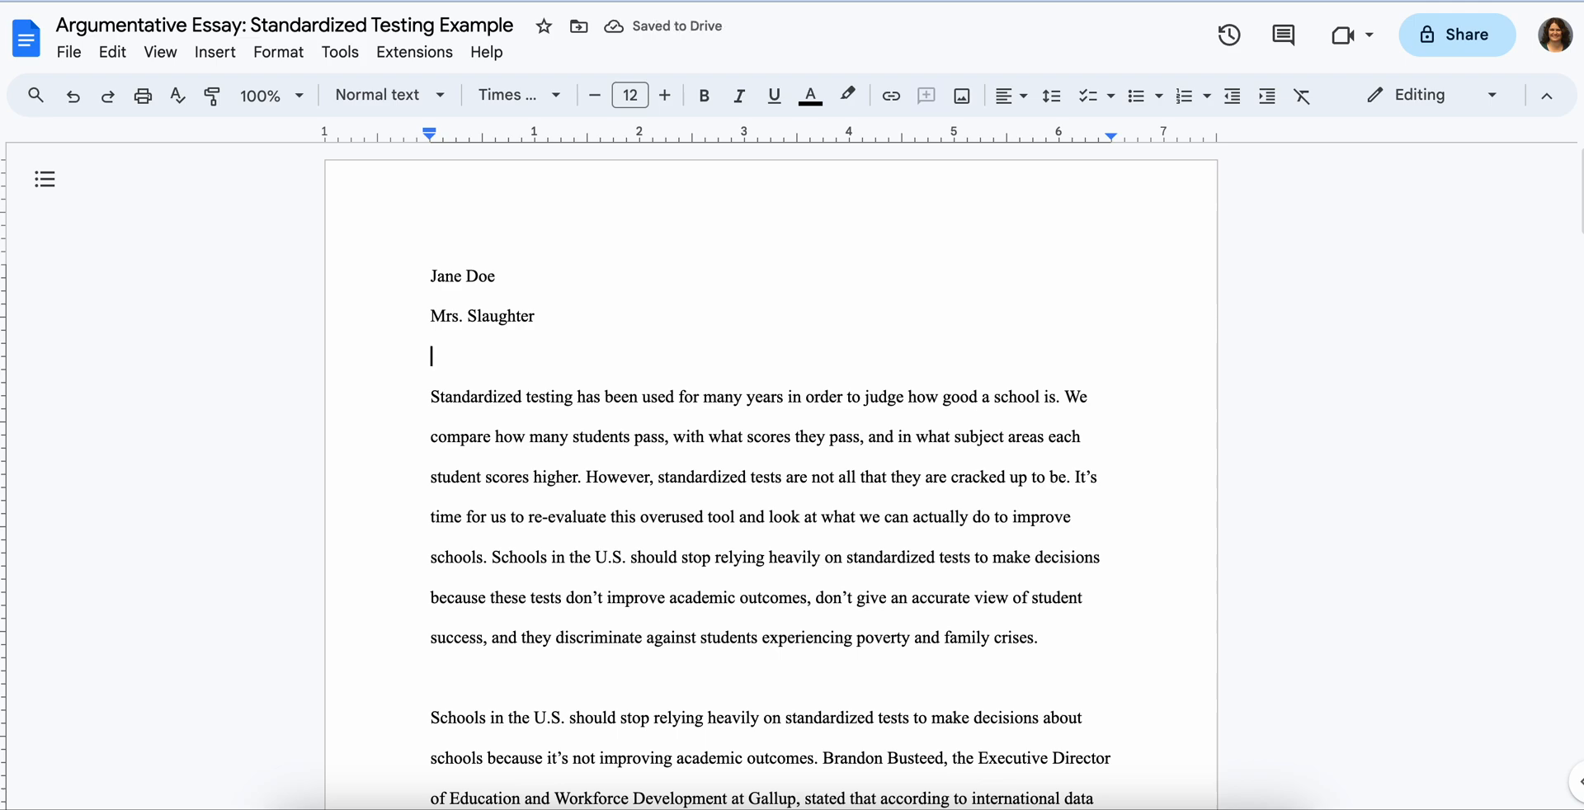
- Add the class name "ELA 9/10" below the teacher's name and the date 12/19/2023 on its own line below that
{"action": "type", "text": "ELA 9/10"}
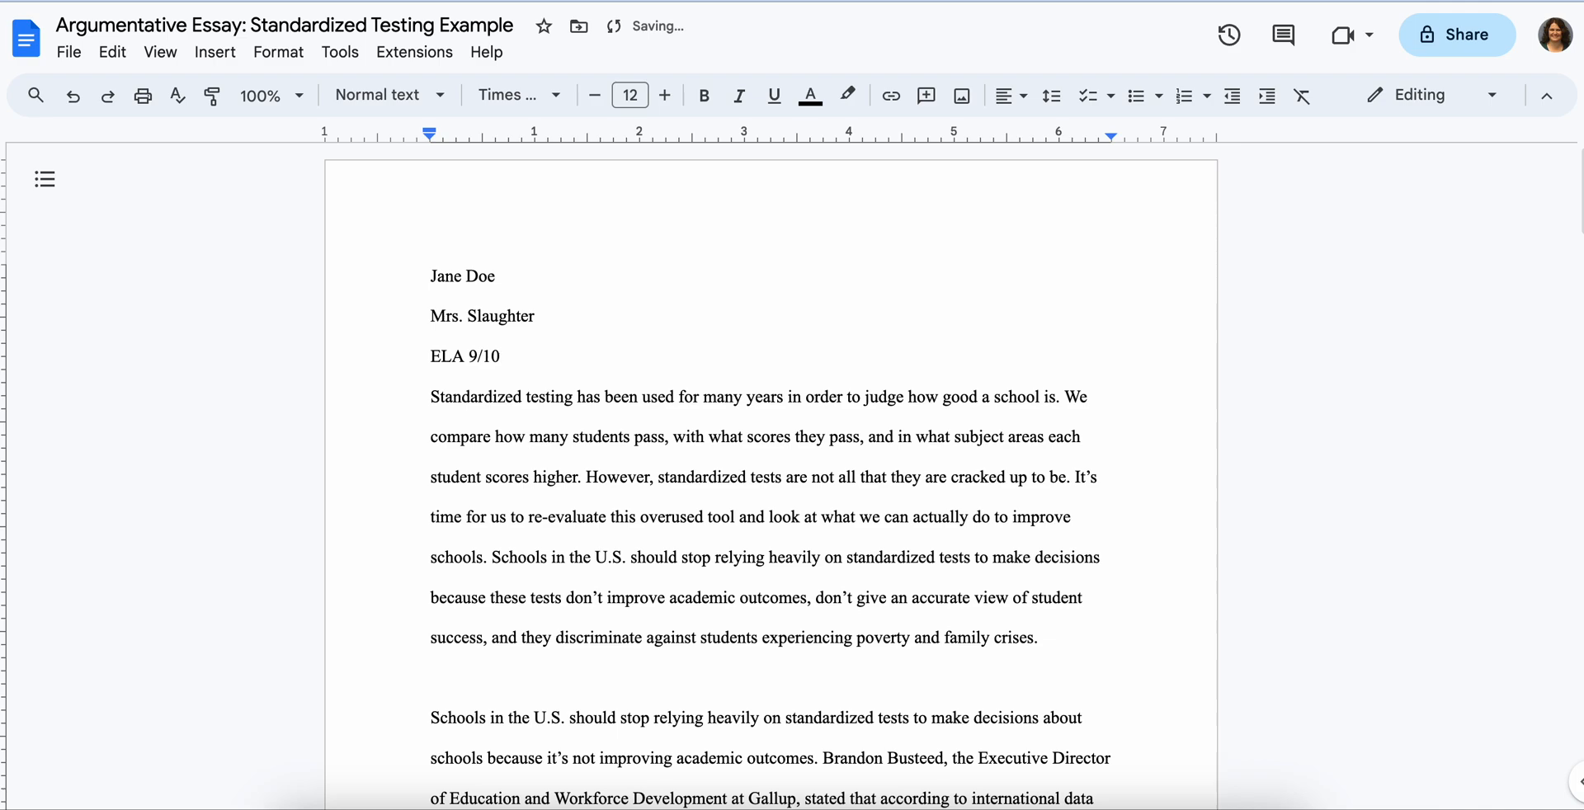
{"action": "key", "text": "Return"}
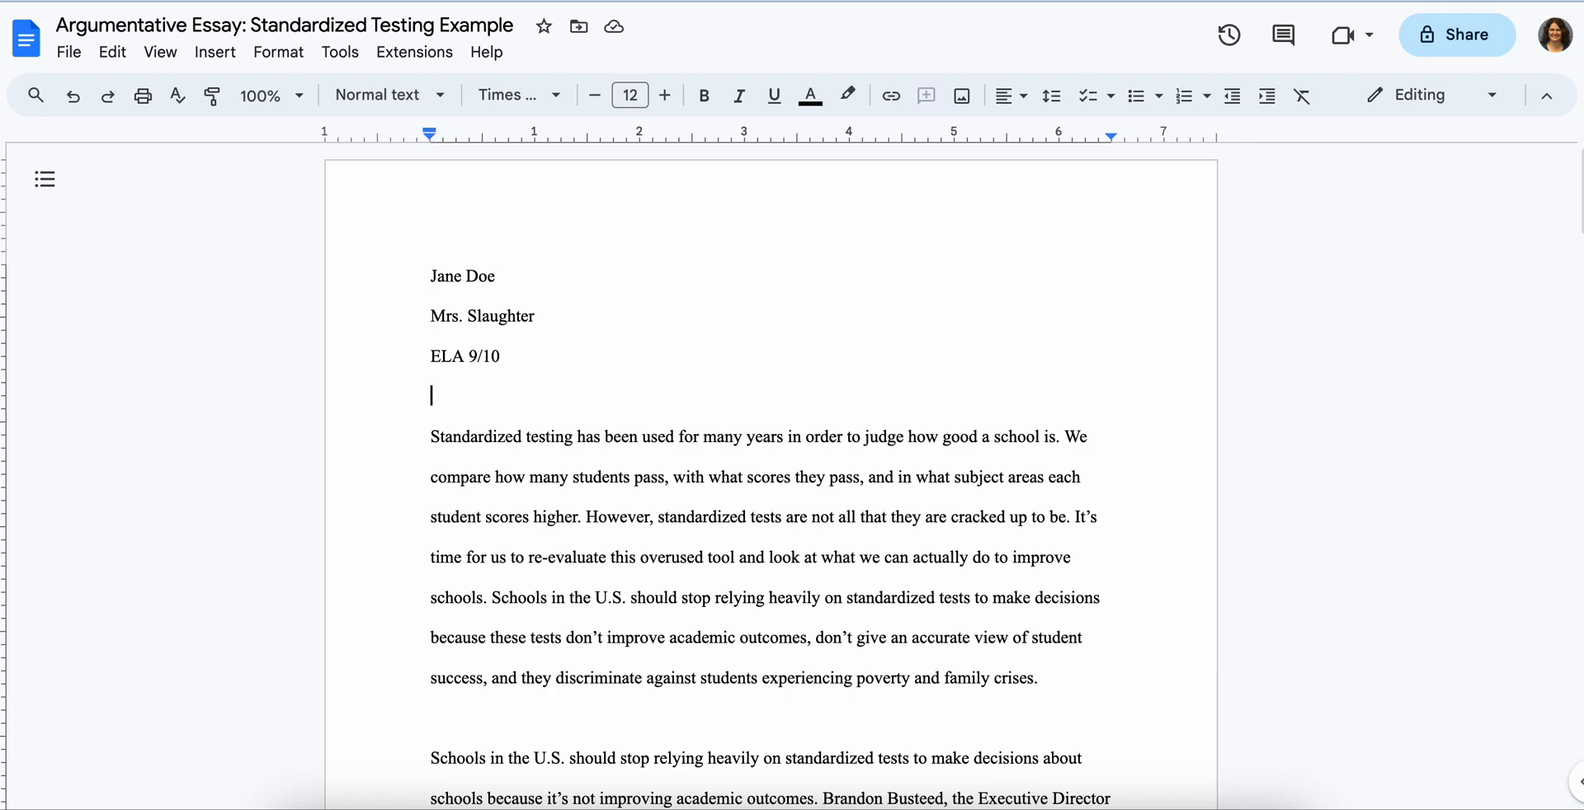
{"action": "type", "text": "12/"}
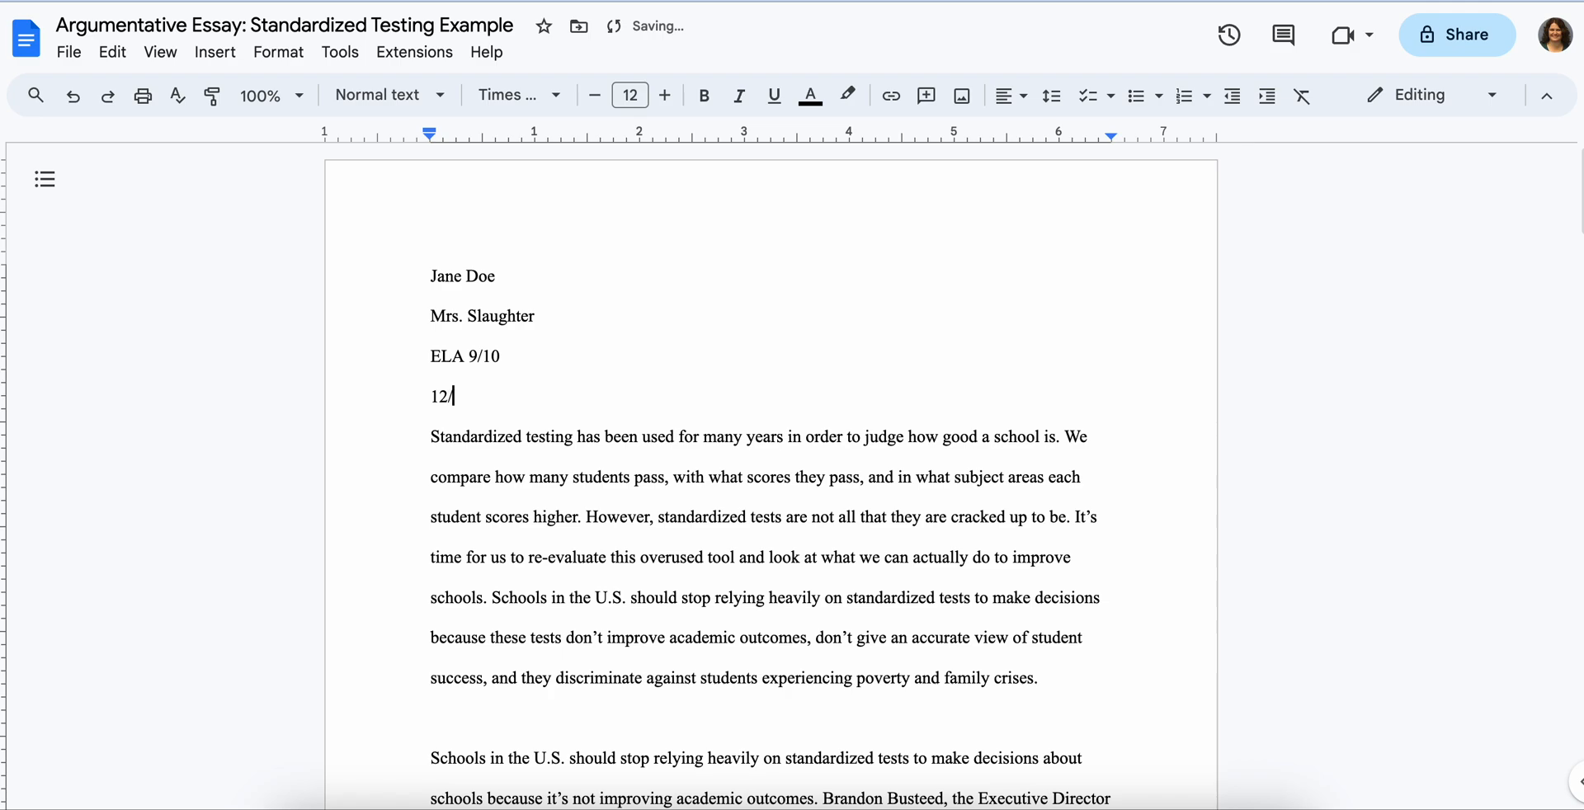
{"action": "type", "text": "19/2023"}
- Add a center-aligned title "Standardized Testing" on a new line between the date and the first paragraph
{"action": "key", "text": "Return"}
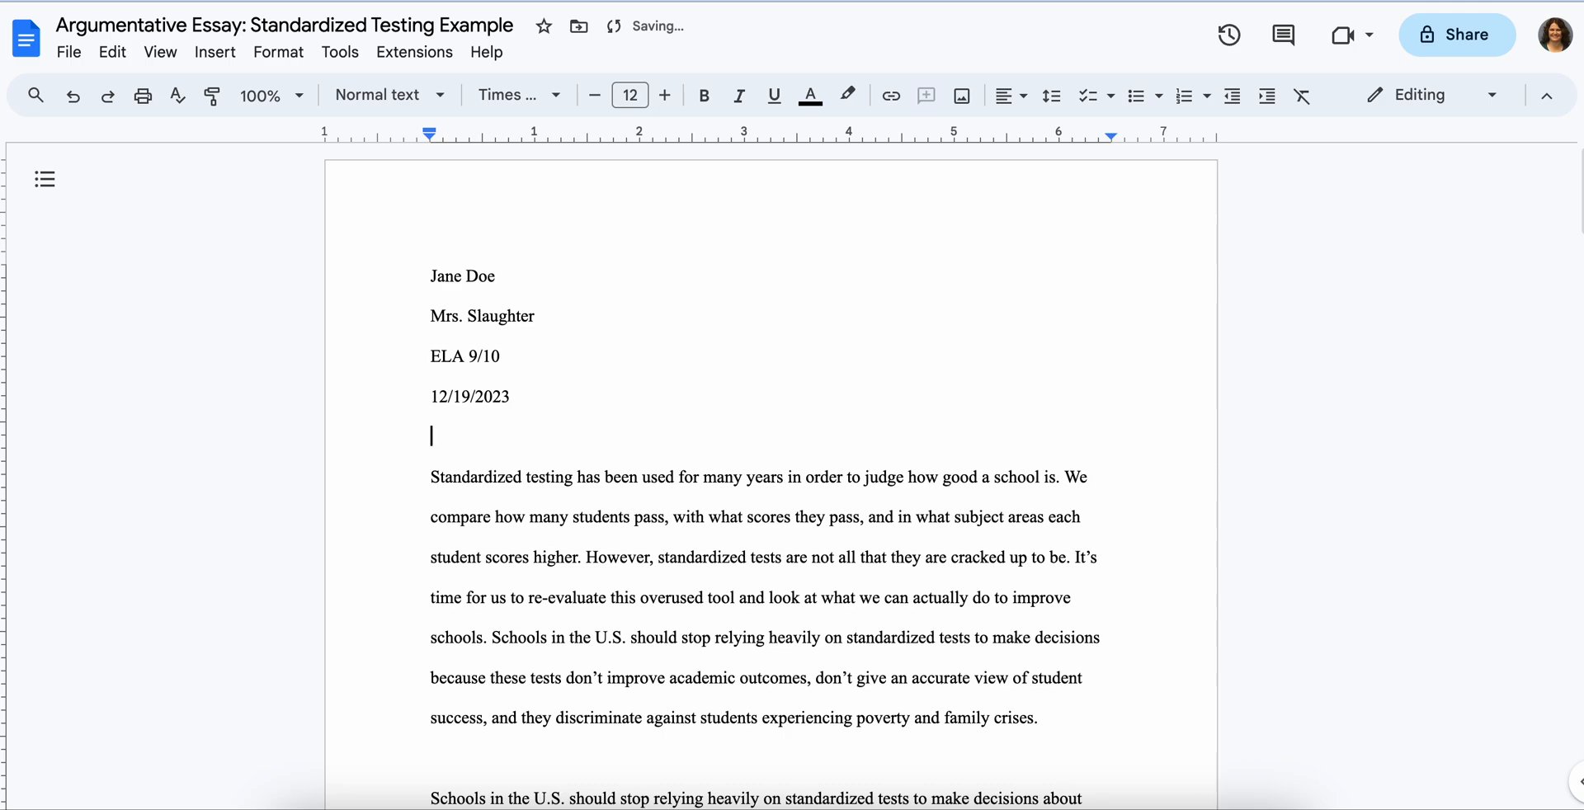
{"action": "left_click", "coordinate": [1023, 98]}
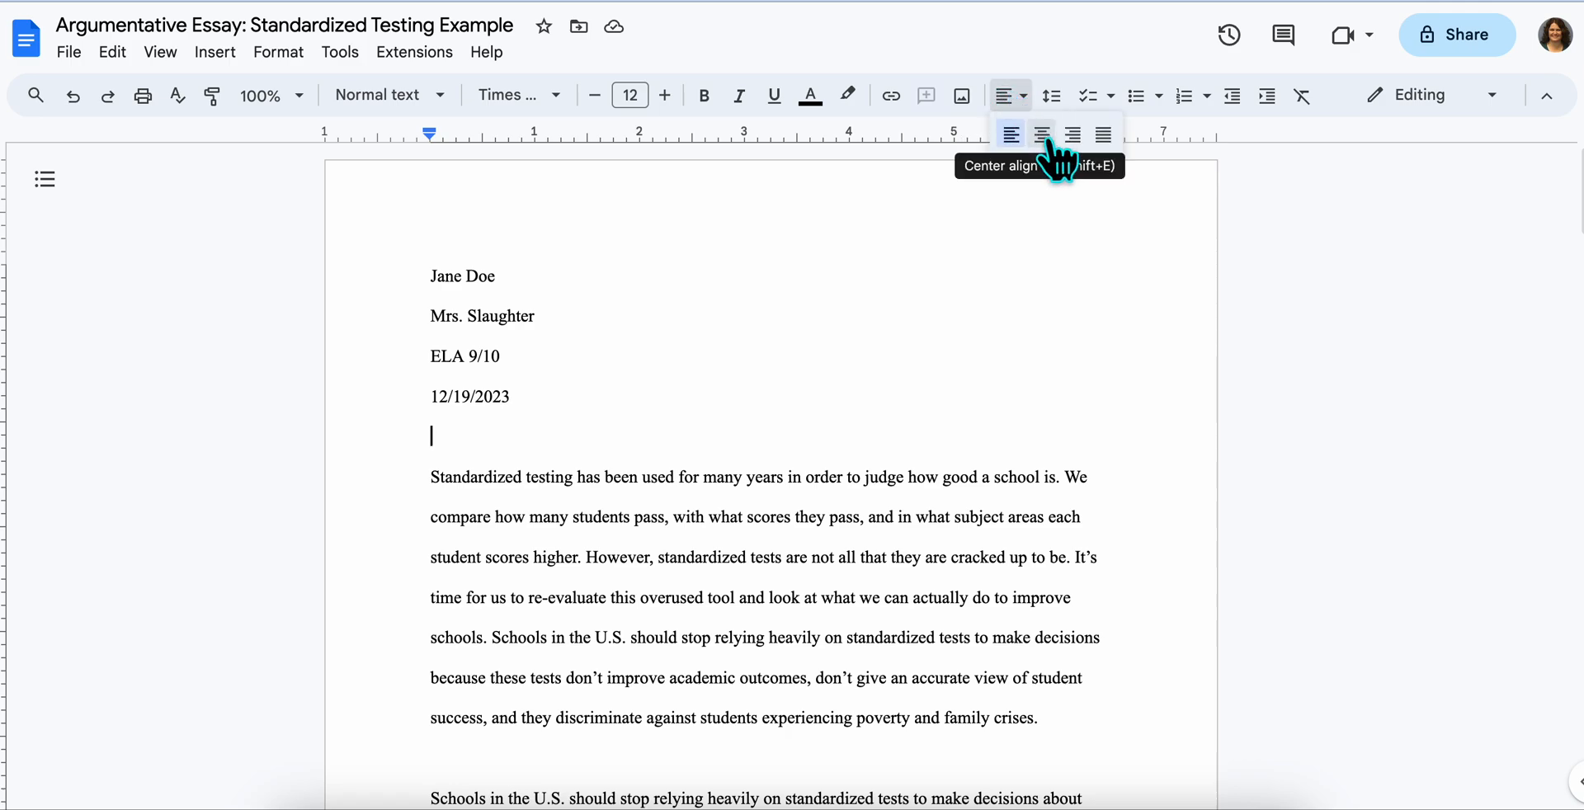
{"action": "left_click", "coordinate": [1041, 135]}
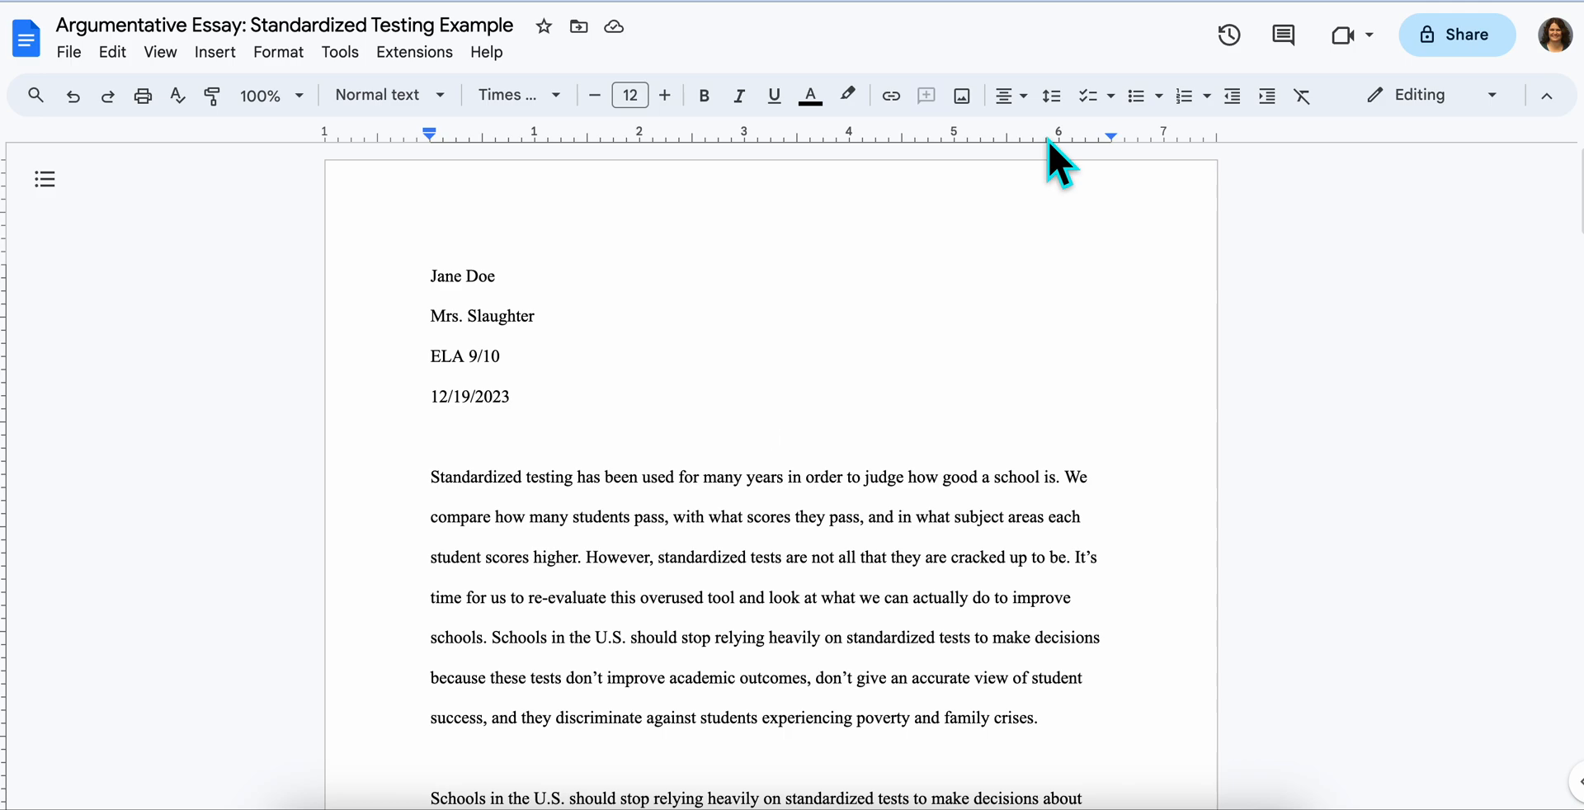
{"action": "type", "text": "Stand"}
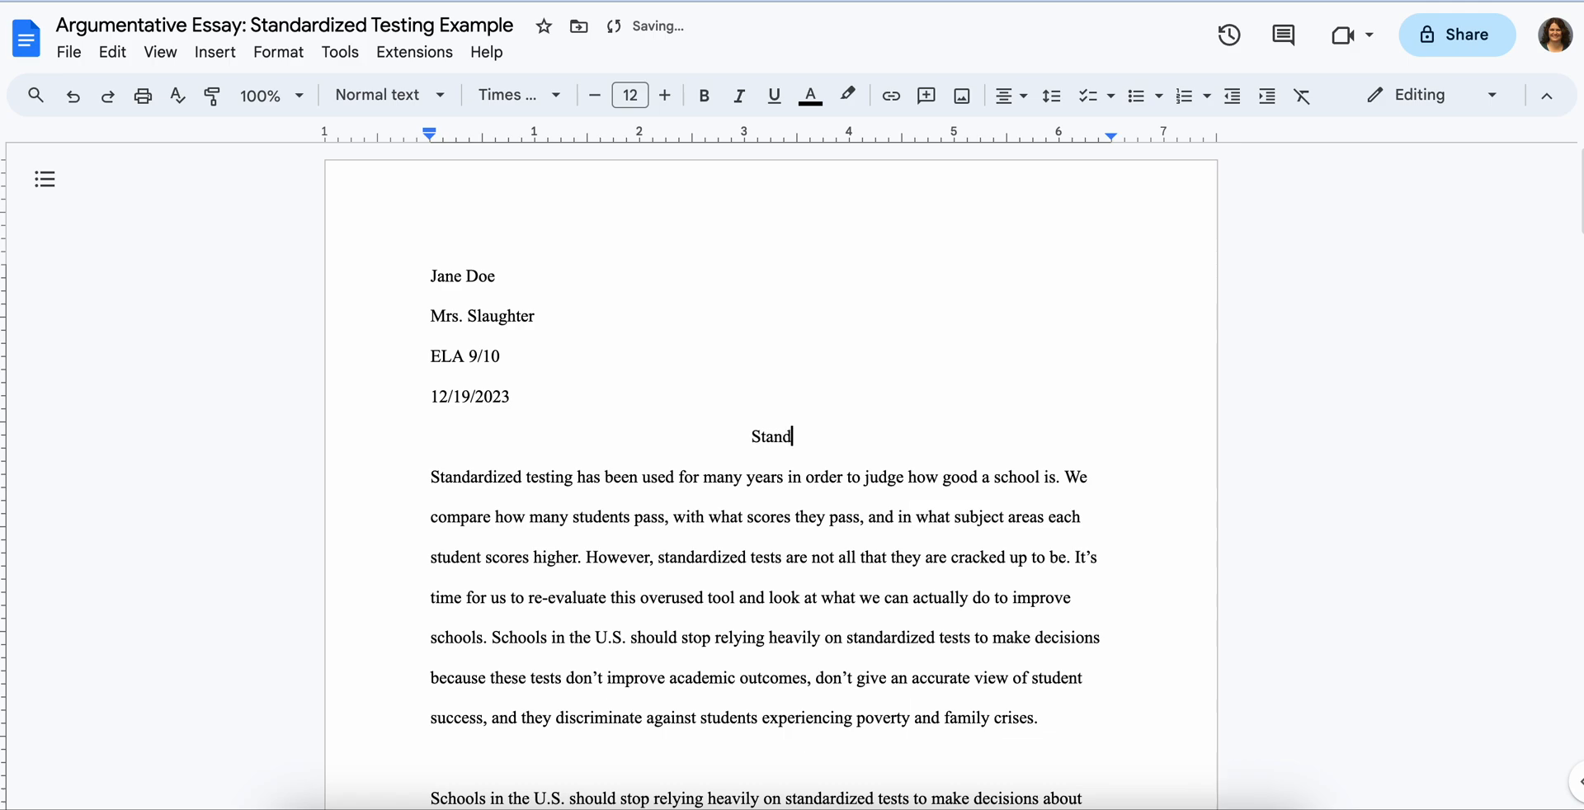
{"action": "type", "text": "ardized Testing"}
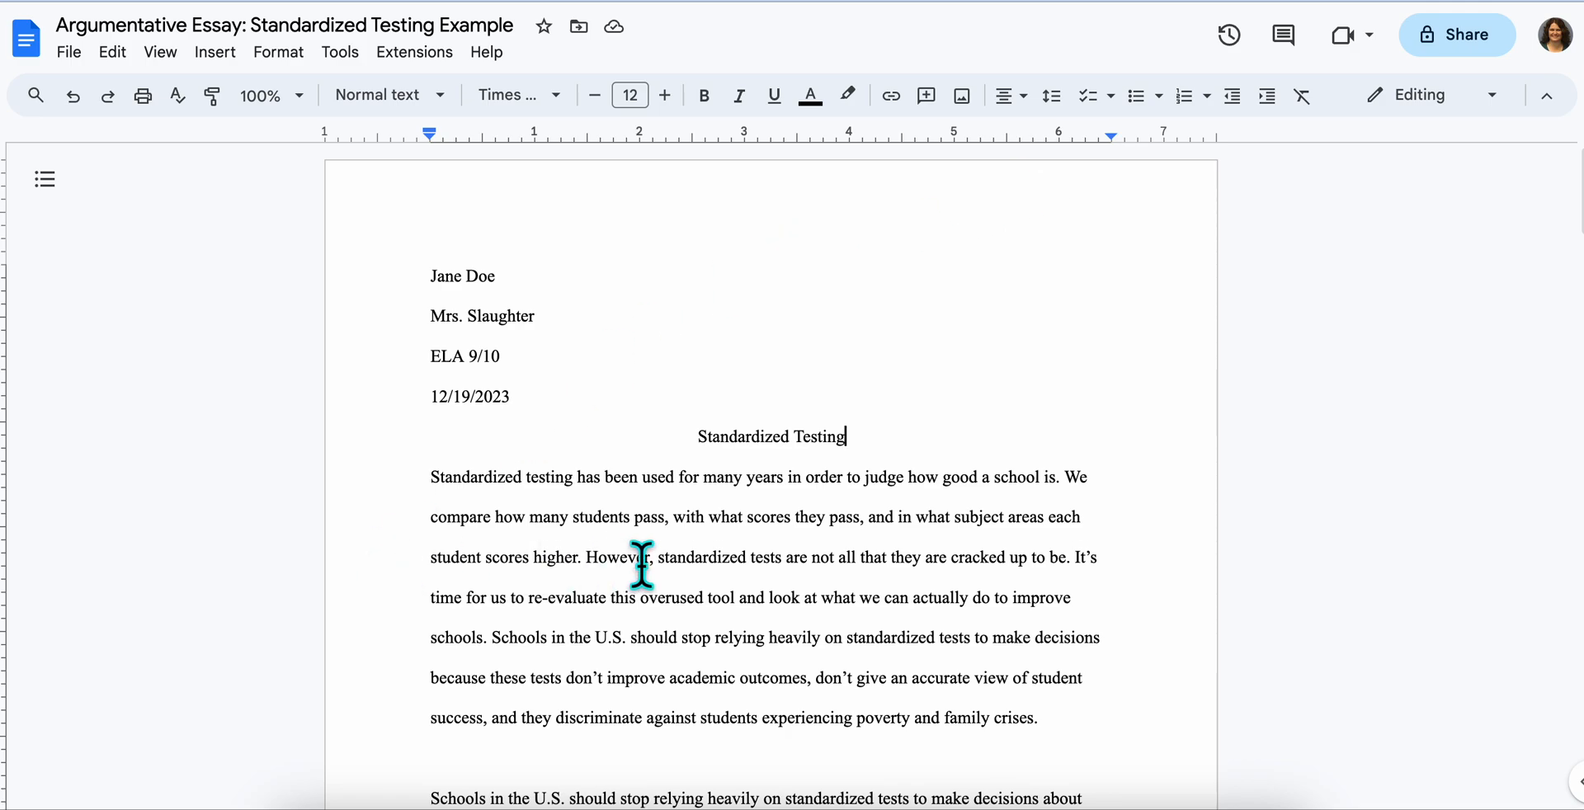
- Insert page numbers in the header, shown on the first page and starting at 1
{"action": "scroll", "coordinate": [641, 561], "scroll_direction": "down", "scroll_amount": 3}
{"action": "scroll", "coordinate": [640, 565], "scroll_direction": "up", "scroll_amount": 3}
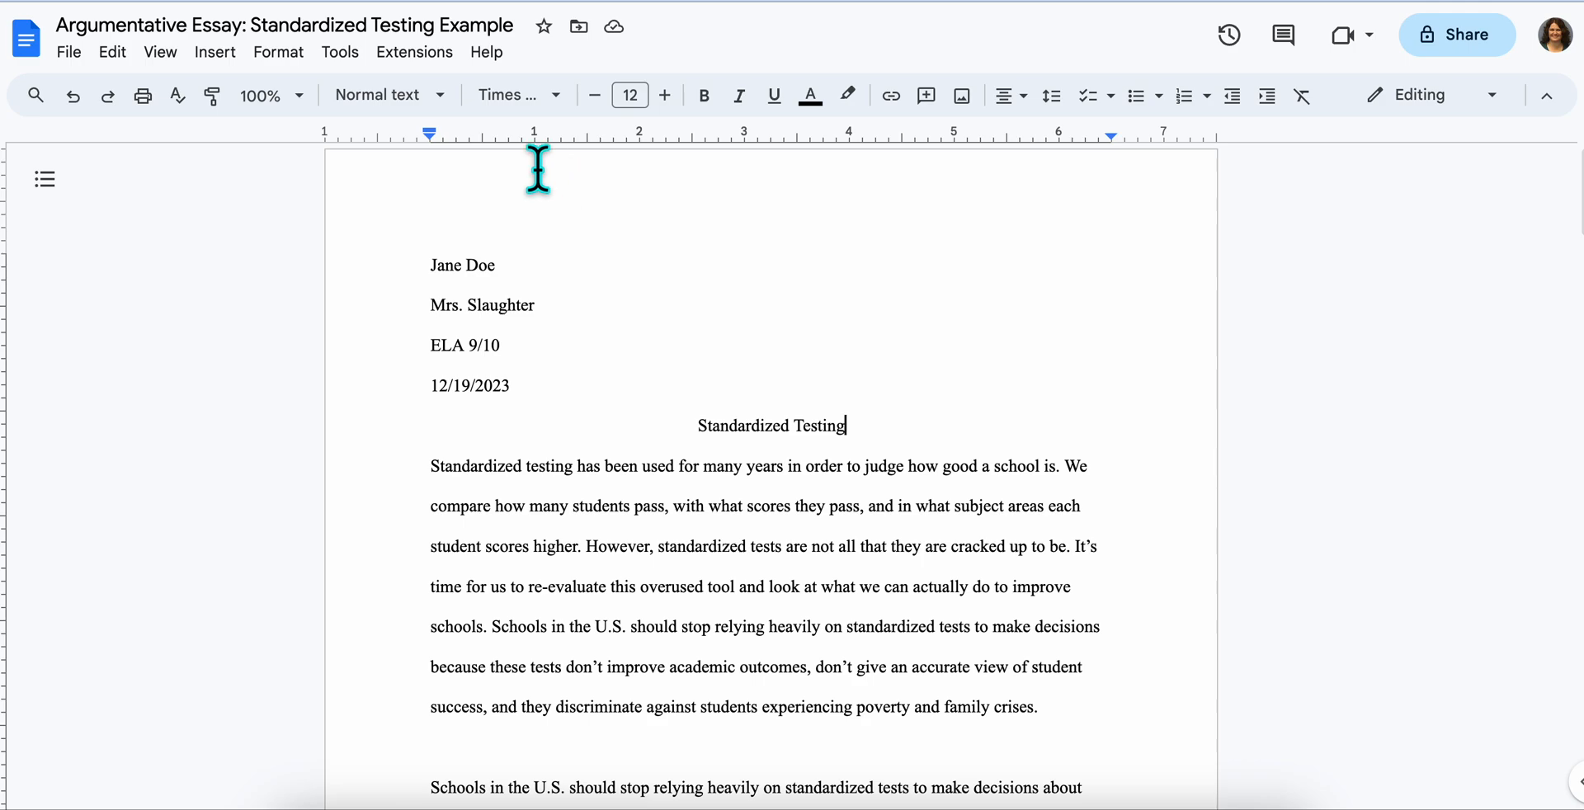
{"action": "left_click", "coordinate": [279, 52]}
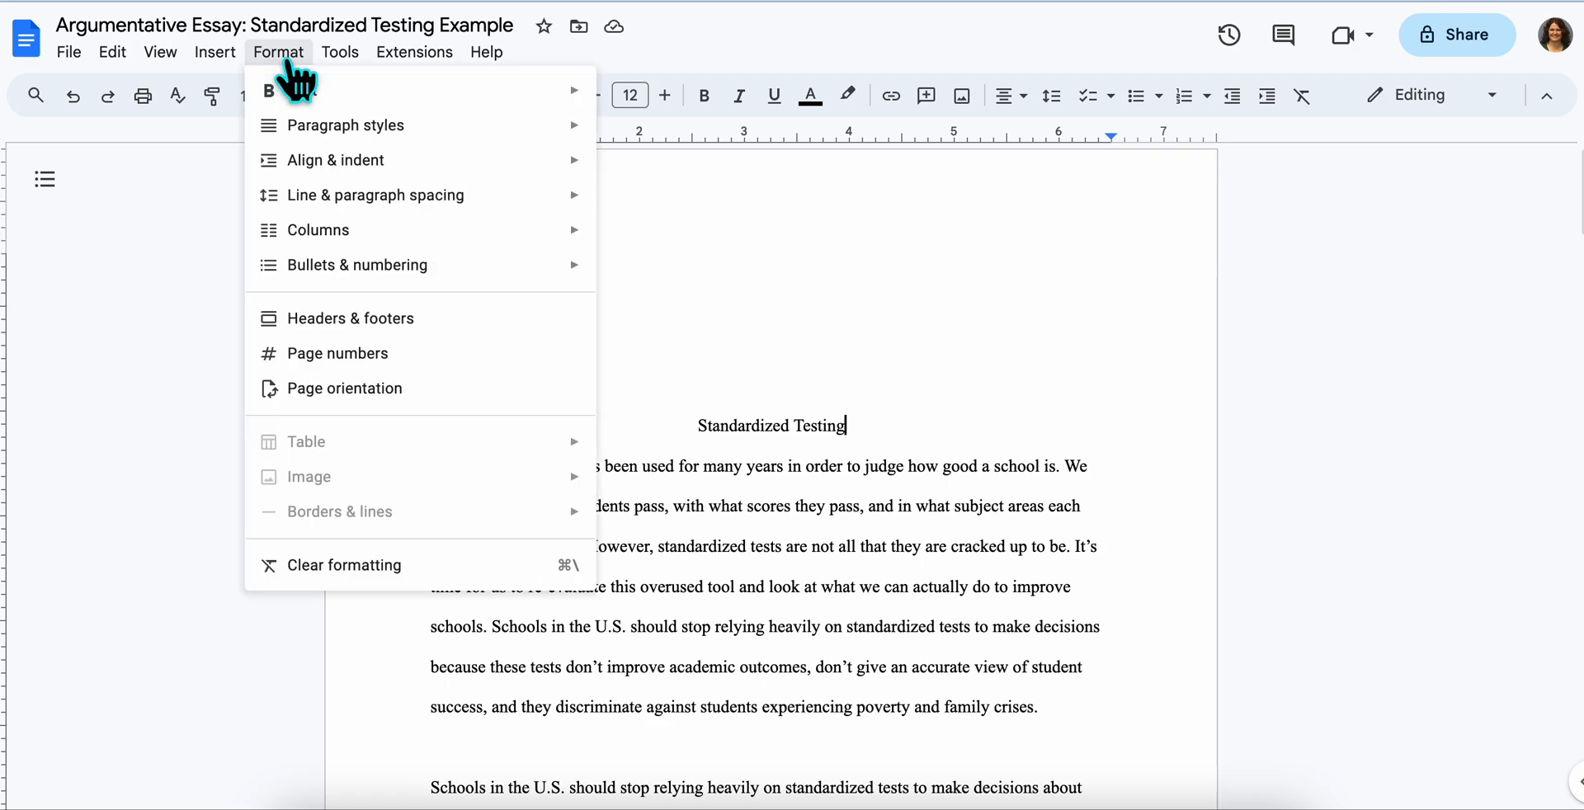
{"action": "left_click", "coordinate": [433, 357]}
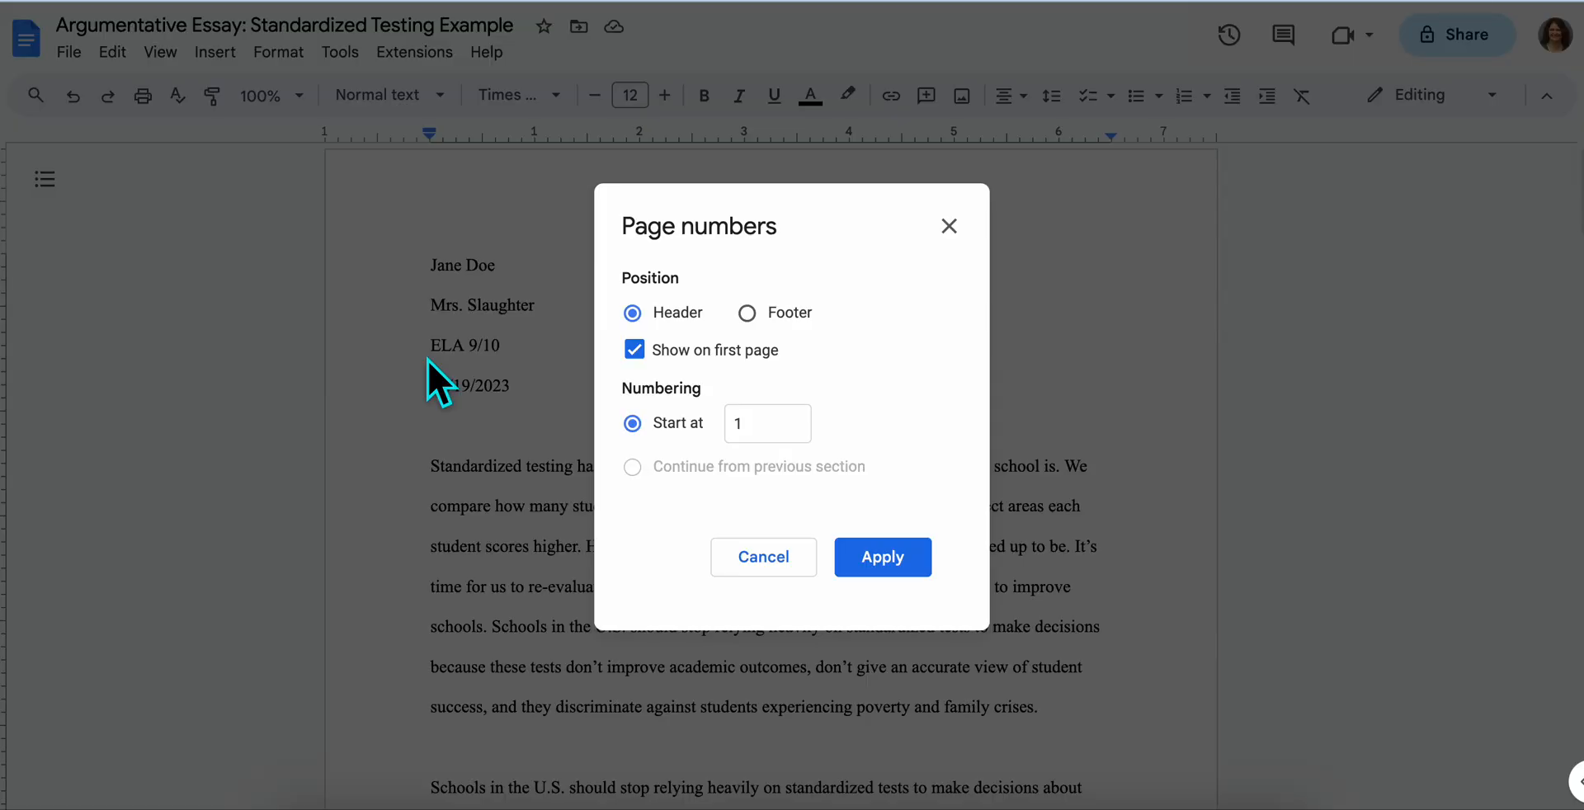
{"action": "left_click", "coordinate": [898, 565]}
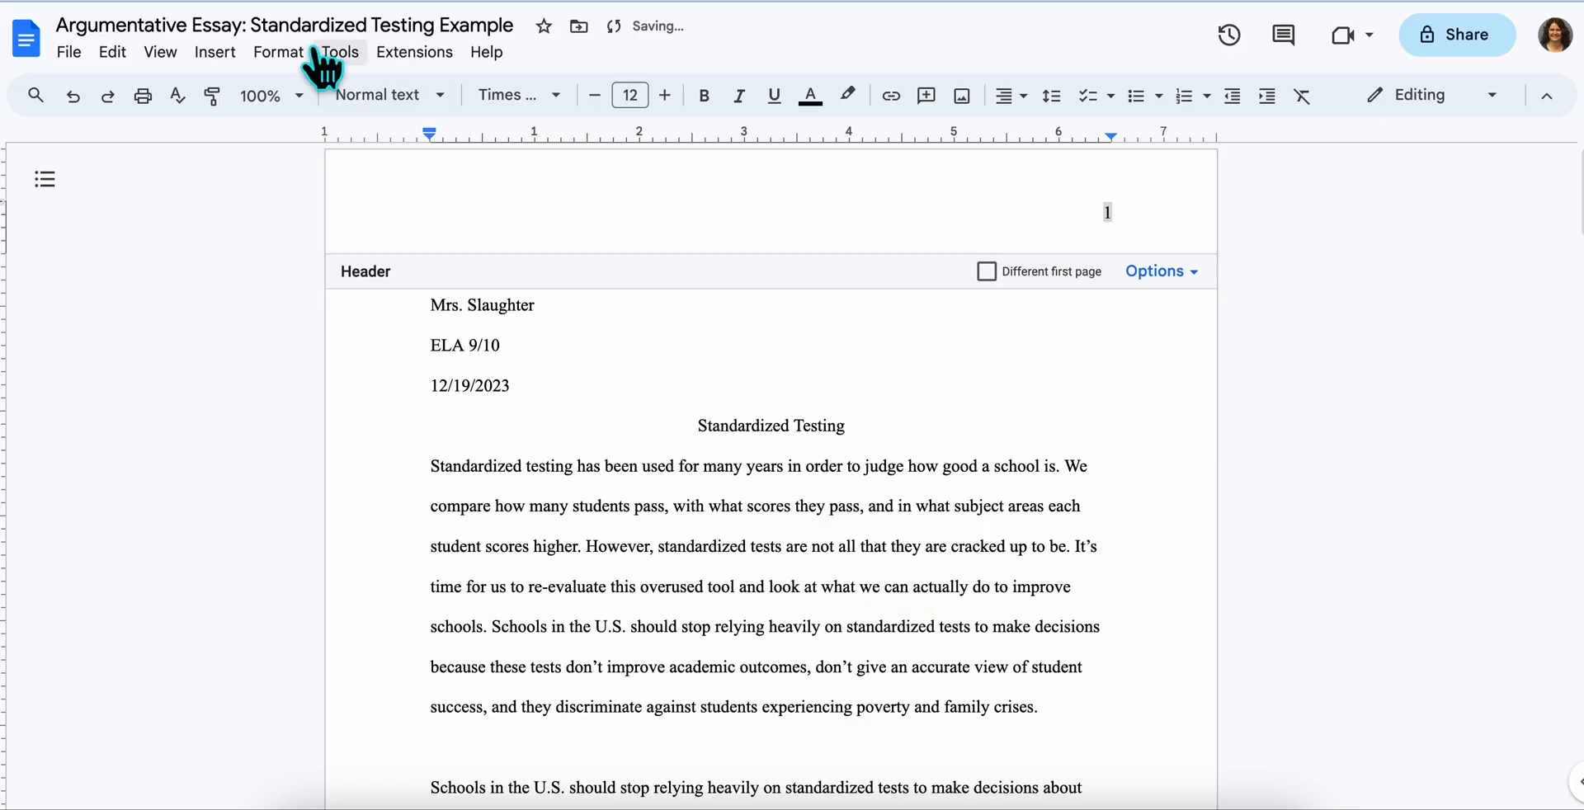
- Add the student's last name and a space before the header page number, and check the header on the following pages
{"action": "left_click", "coordinate": [280, 55]}
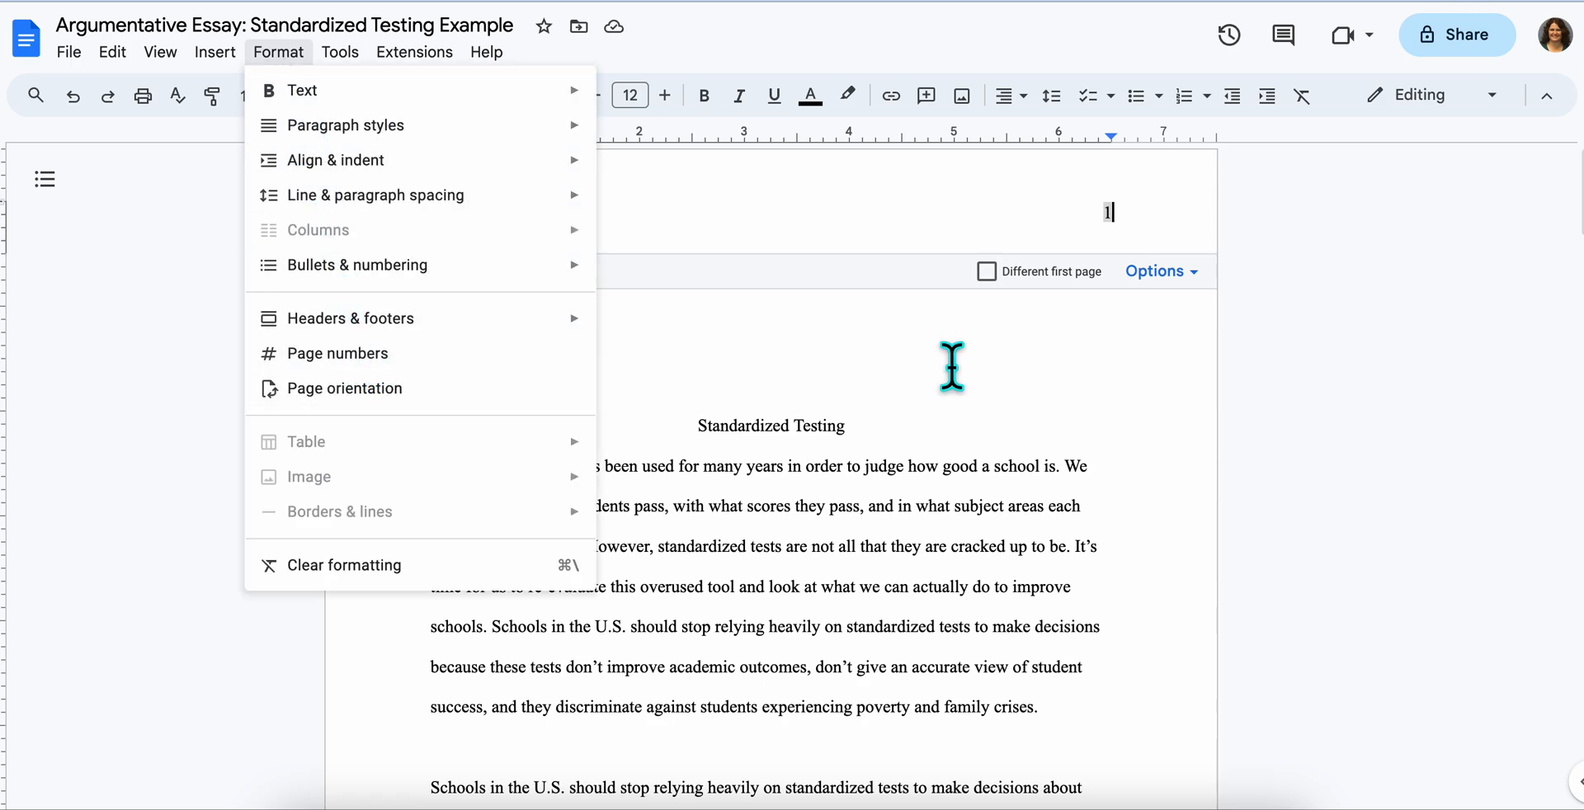
{"action": "left_click", "coordinate": [1083, 343]}
{"action": "double_click", "coordinate": [1096, 196]}
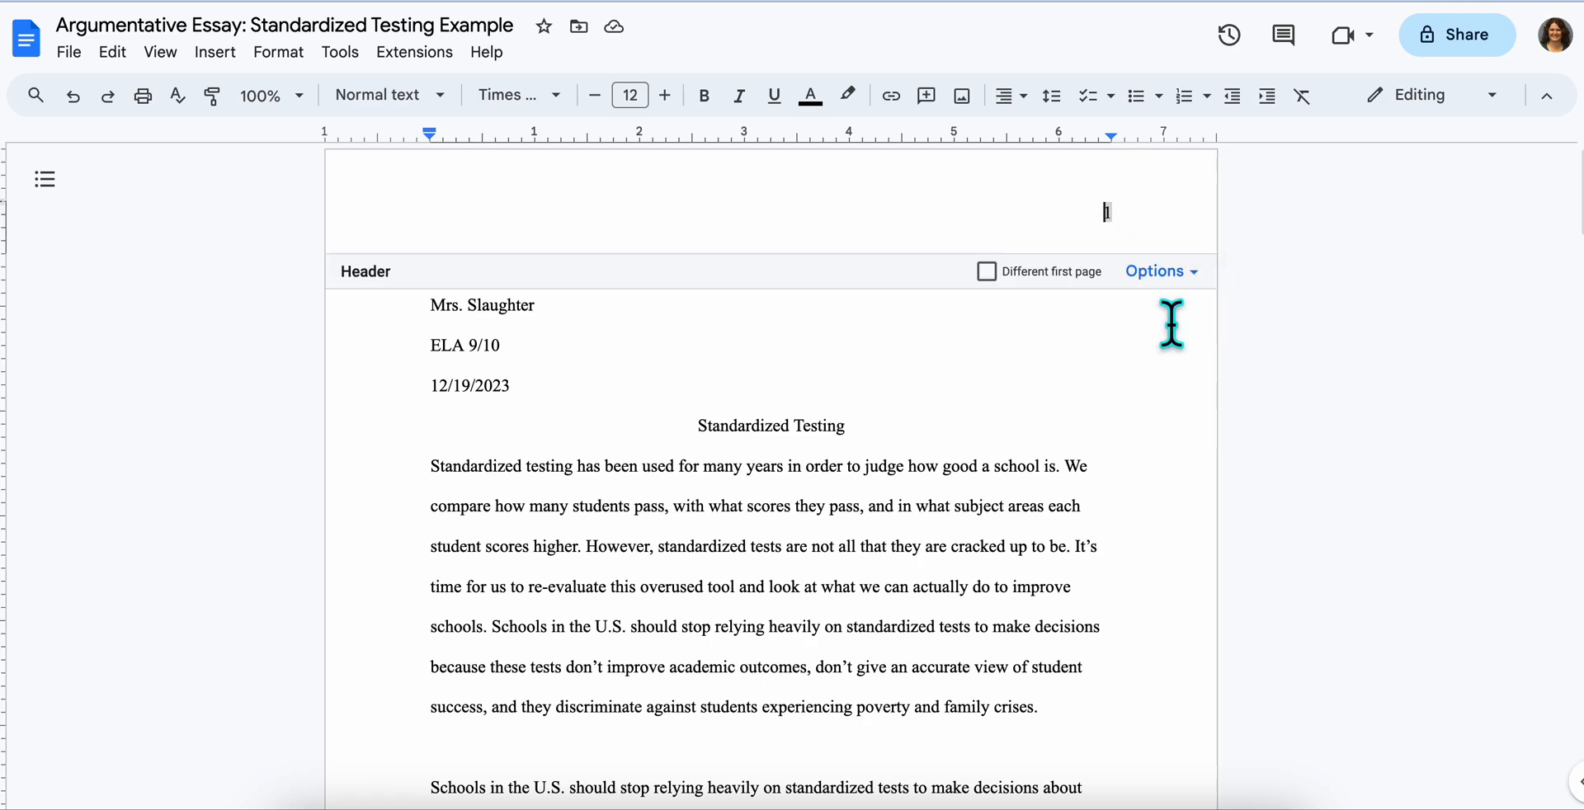
{"action": "type", "text": "Doe"}
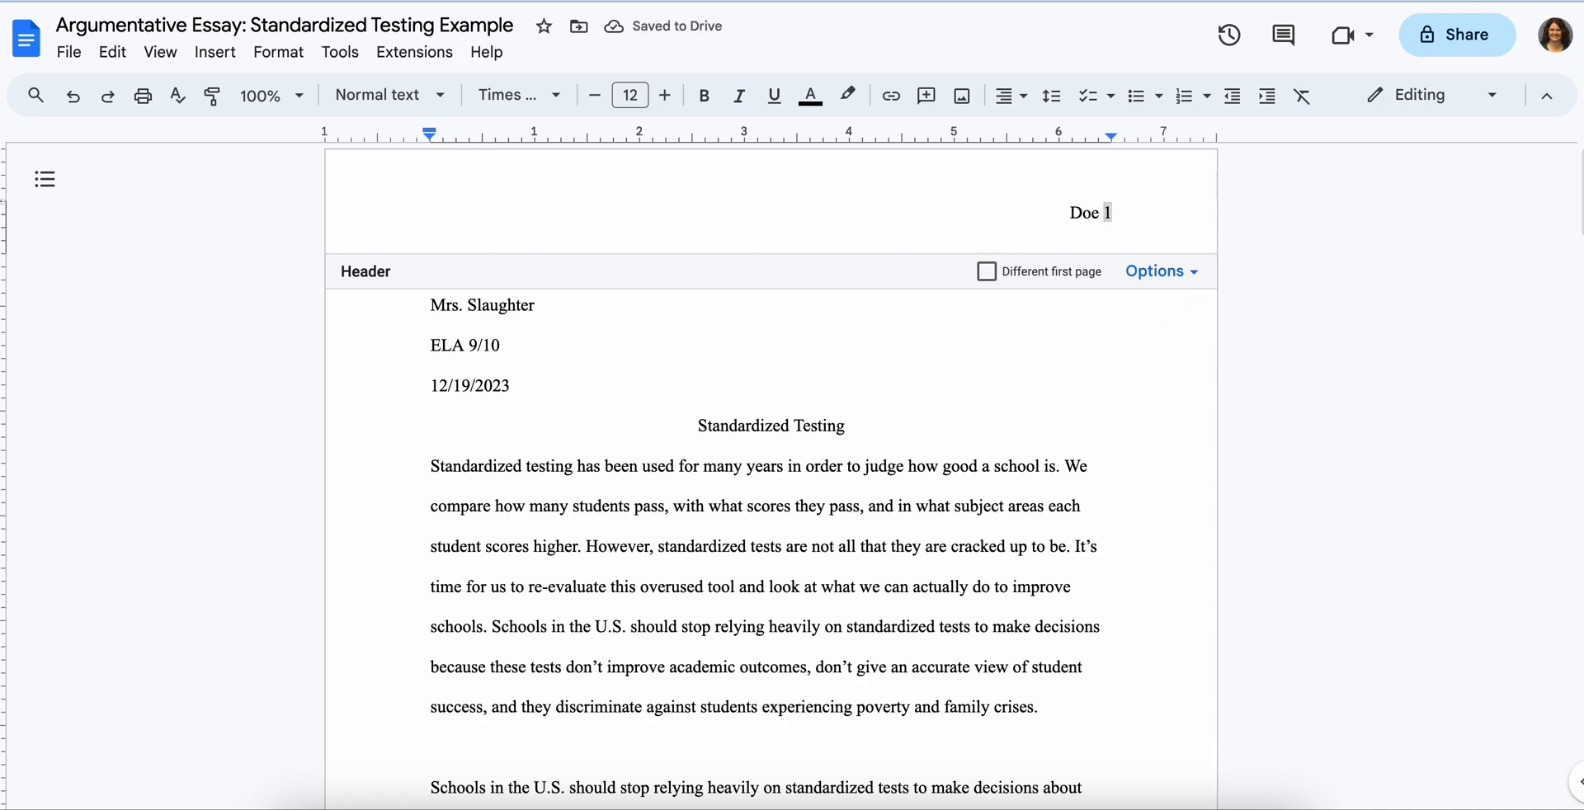
{"action": "left_click", "coordinate": [1091, 377]}
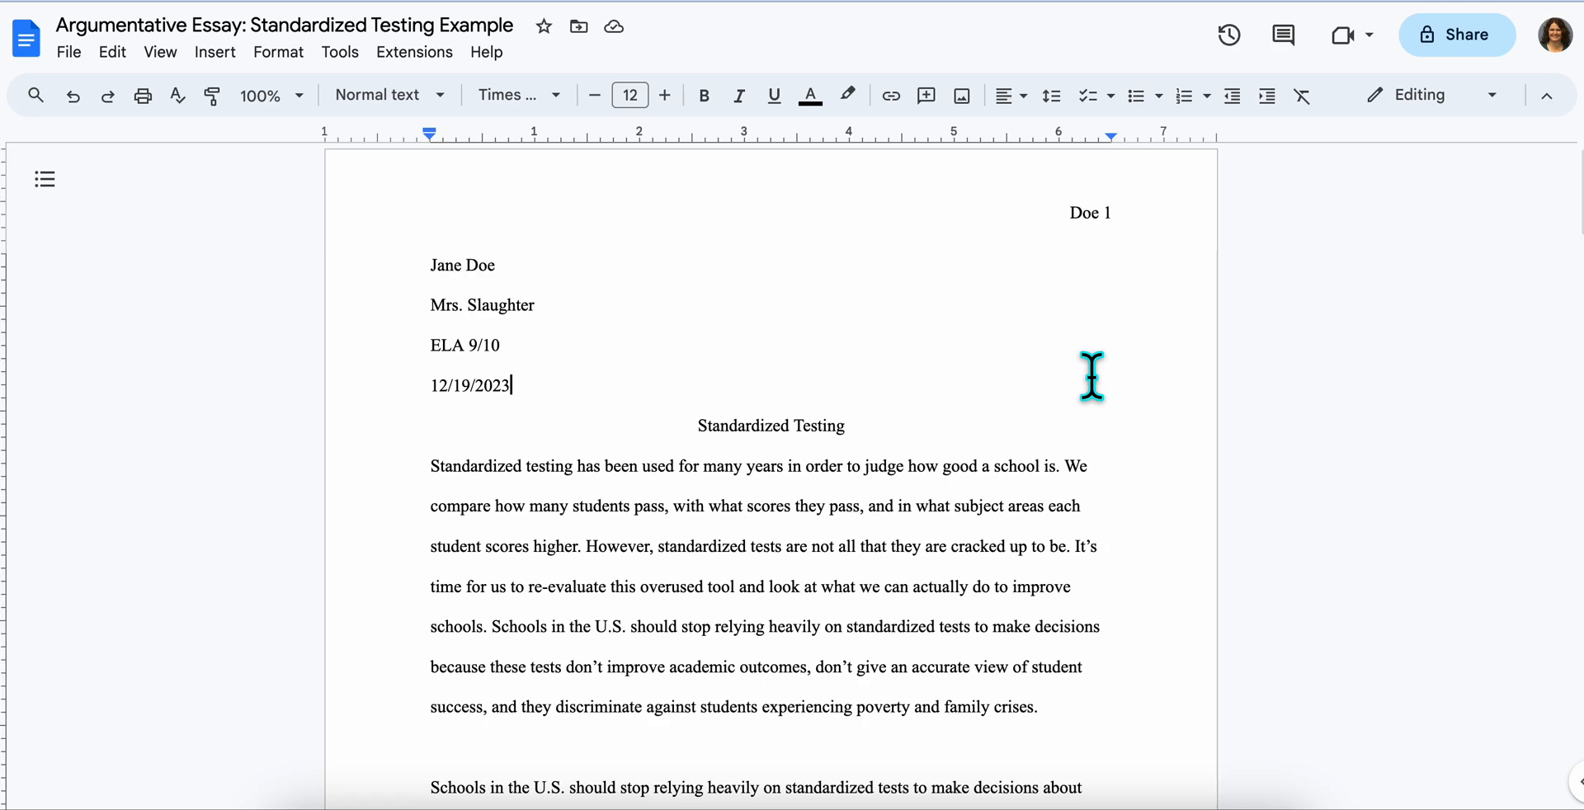
{"action": "scroll", "coordinate": [1092, 376], "scroll_direction": "down", "scroll_amount": 10}
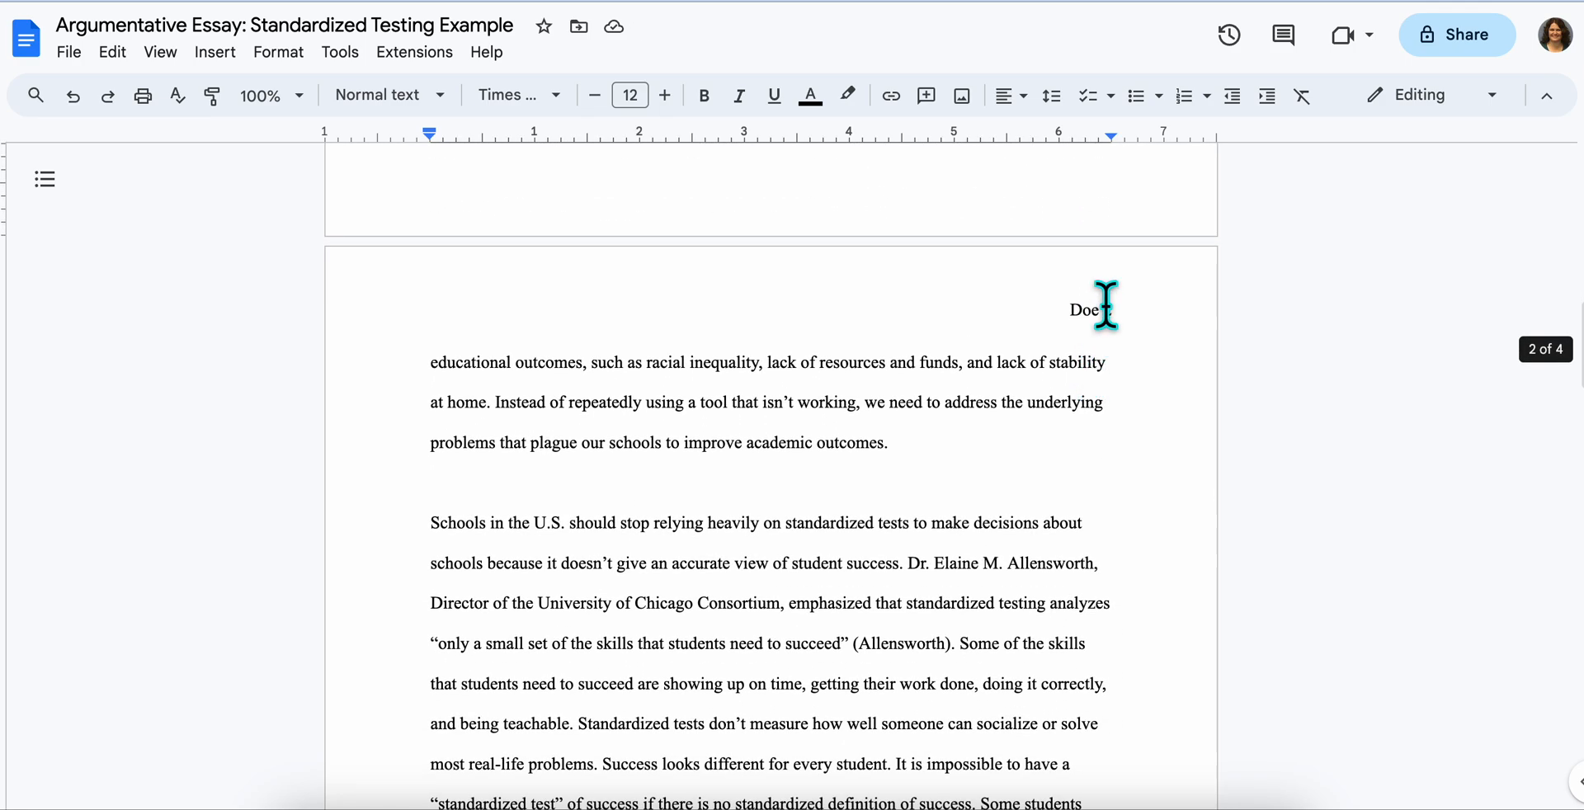
{"action": "scroll", "coordinate": [1048, 327], "scroll_direction": "down", "scroll_amount": 15}
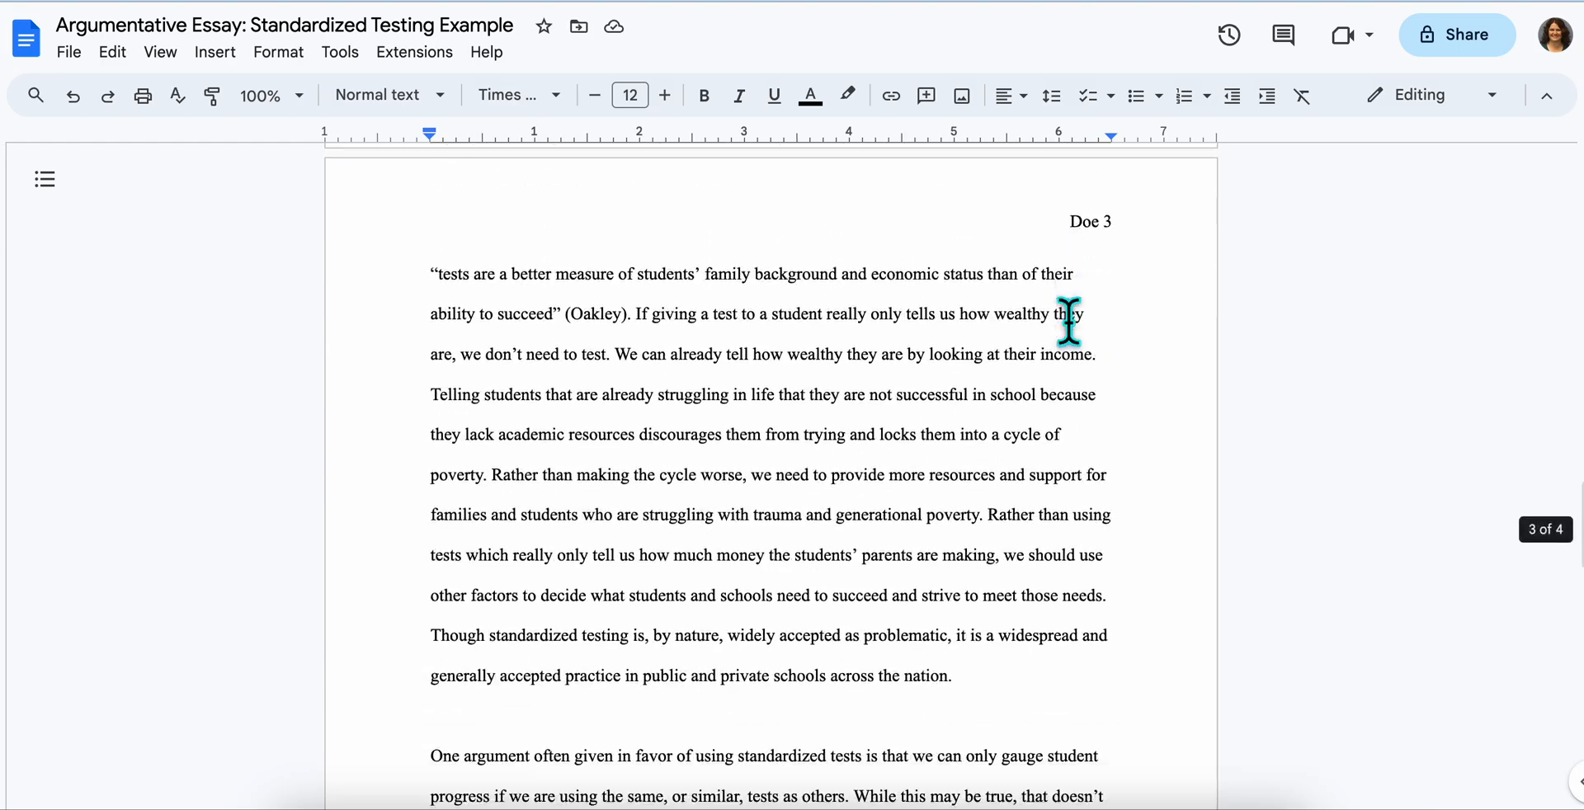
{"action": "scroll", "coordinate": [1068, 321], "scroll_direction": "down", "scroll_amount": 12}
- Indent the first line of the opening paragraph below the title
{"action": "scroll", "coordinate": [1068, 321], "scroll_direction": "up", "scroll_amount": 20}
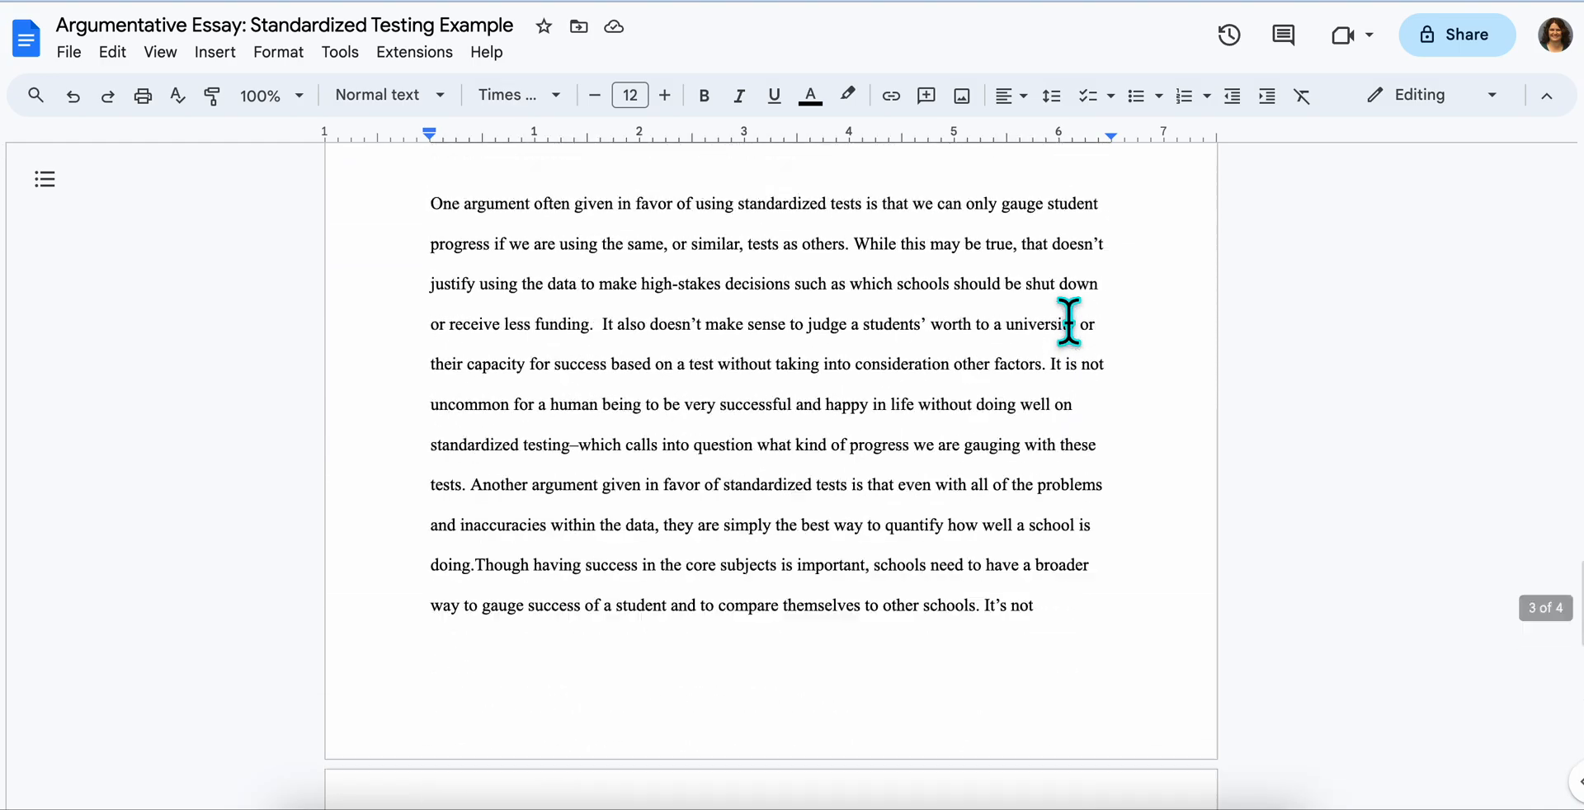
{"action": "scroll", "coordinate": [1068, 321], "scroll_direction": "up", "scroll_amount": 20}
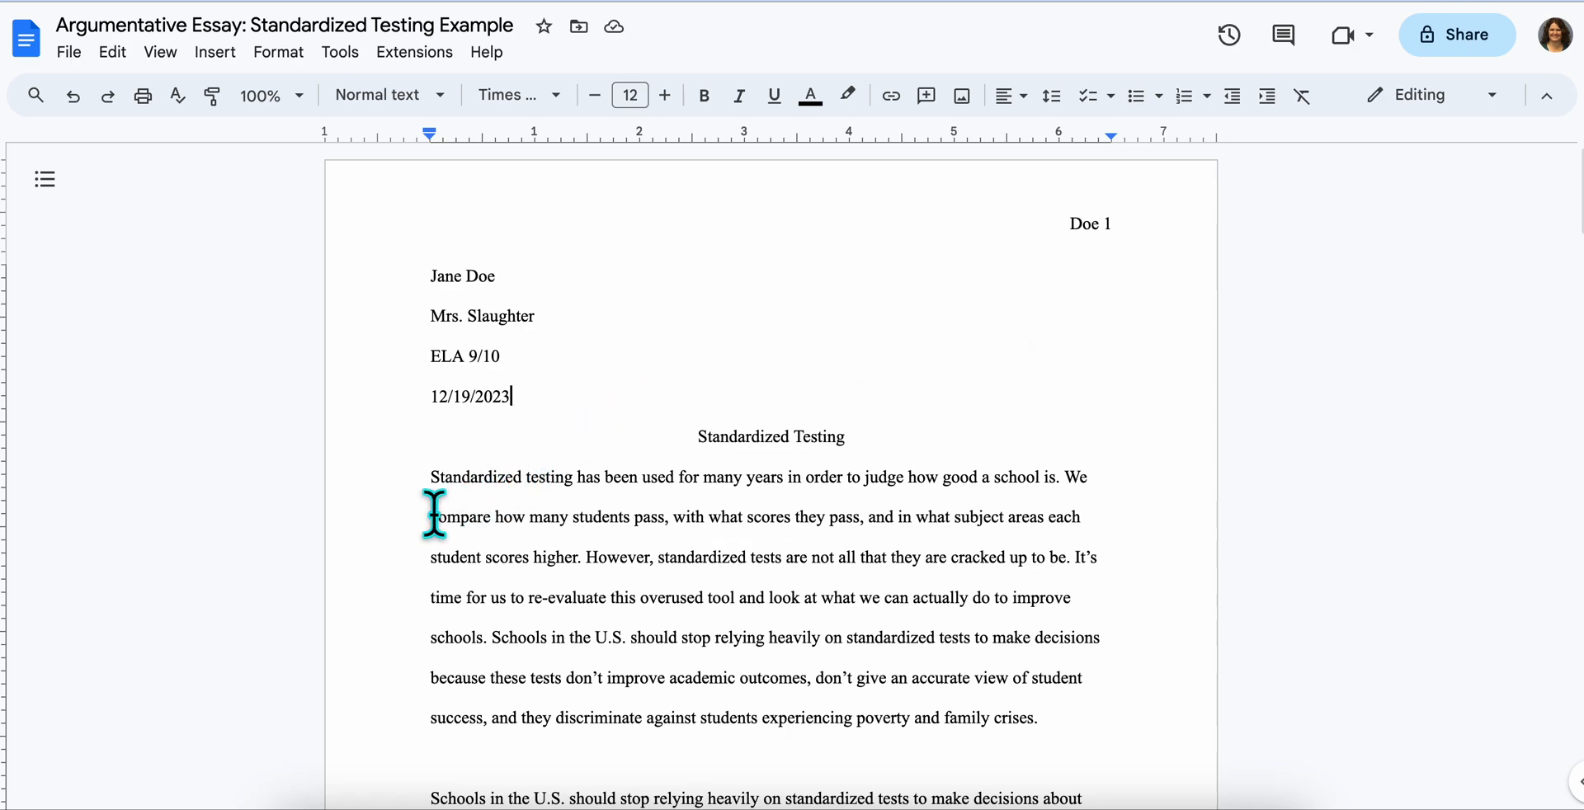
{"action": "left_click", "coordinate": [396, 478]}
{"action": "scroll", "coordinate": [396, 478], "scroll_direction": "down", "scroll_amount": 3}
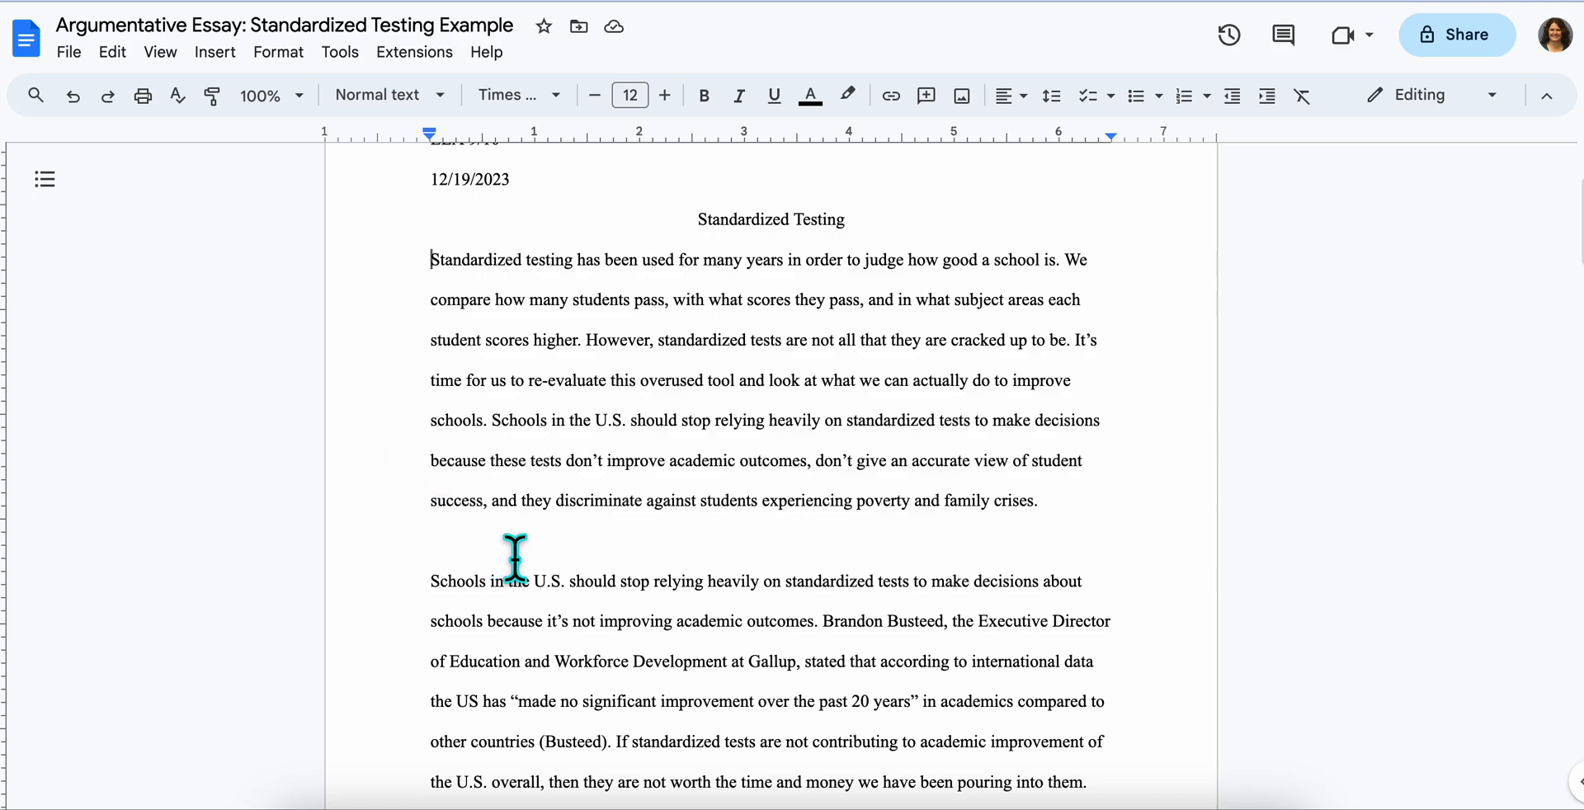
{"action": "double_click", "coordinate": [511, 546]}
{"action": "left_click", "coordinate": [432, 528]}
{"action": "left_click", "coordinate": [397, 272]}
{"action": "key", "text": "Tab"}
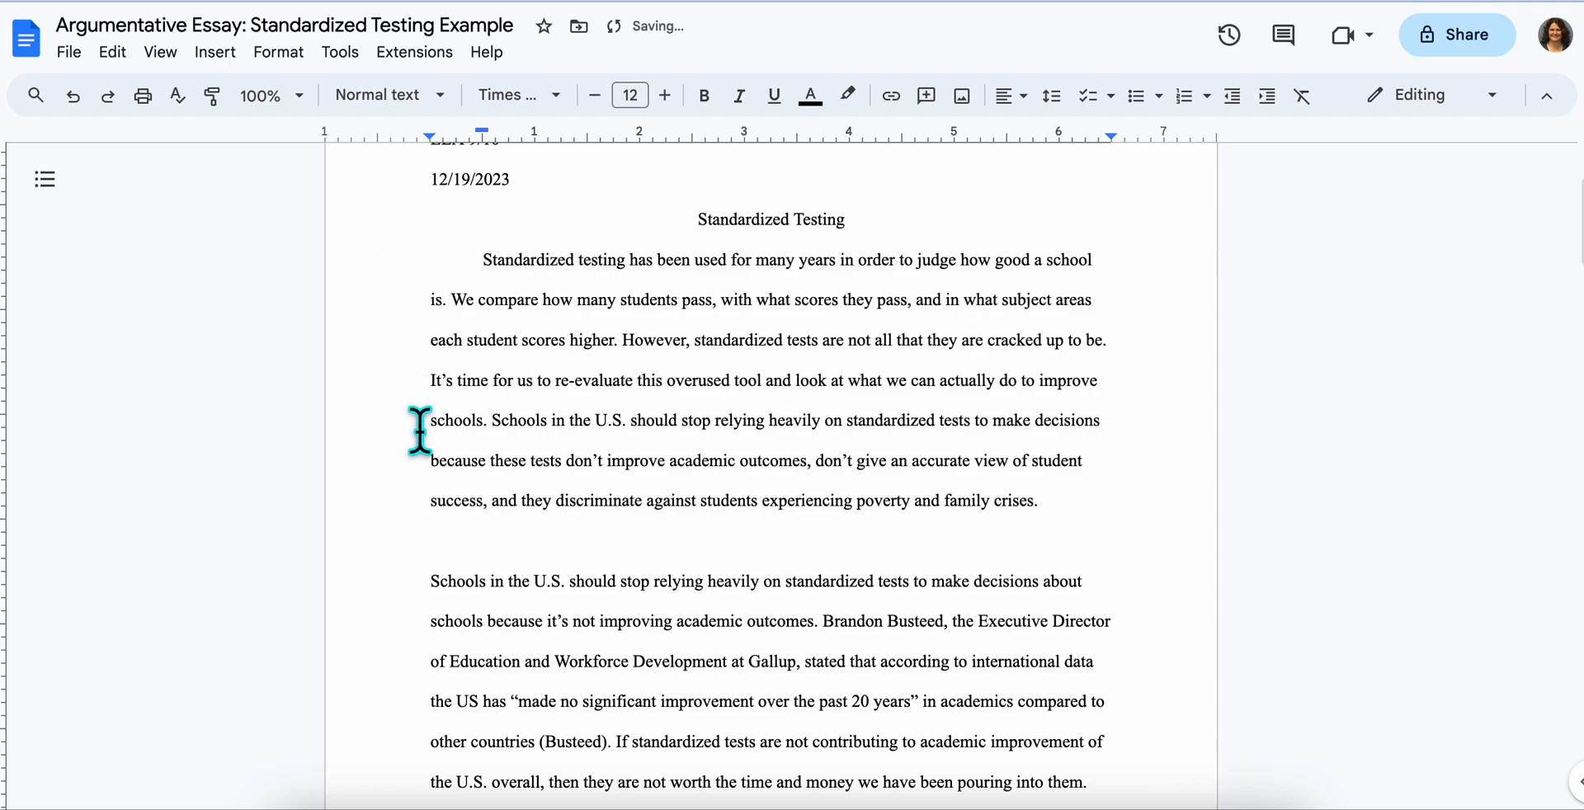
- Remove the blank line above the second paragraph and indent that paragraph's first line
{"action": "left_click", "coordinate": [415, 587]}
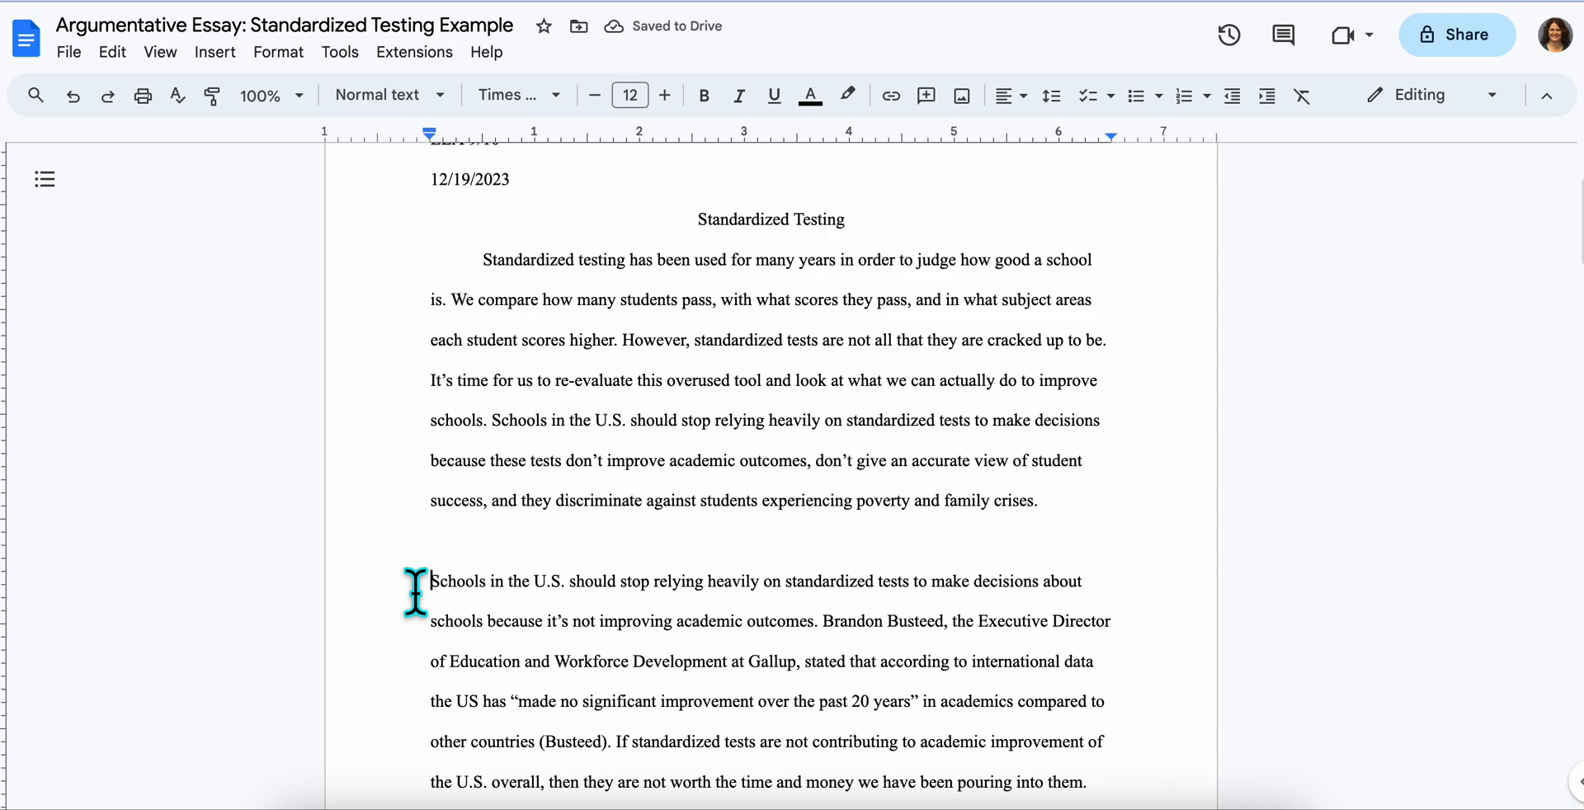
{"action": "key", "text": "BackSpace"}
{"action": "key", "text": "Tab"}
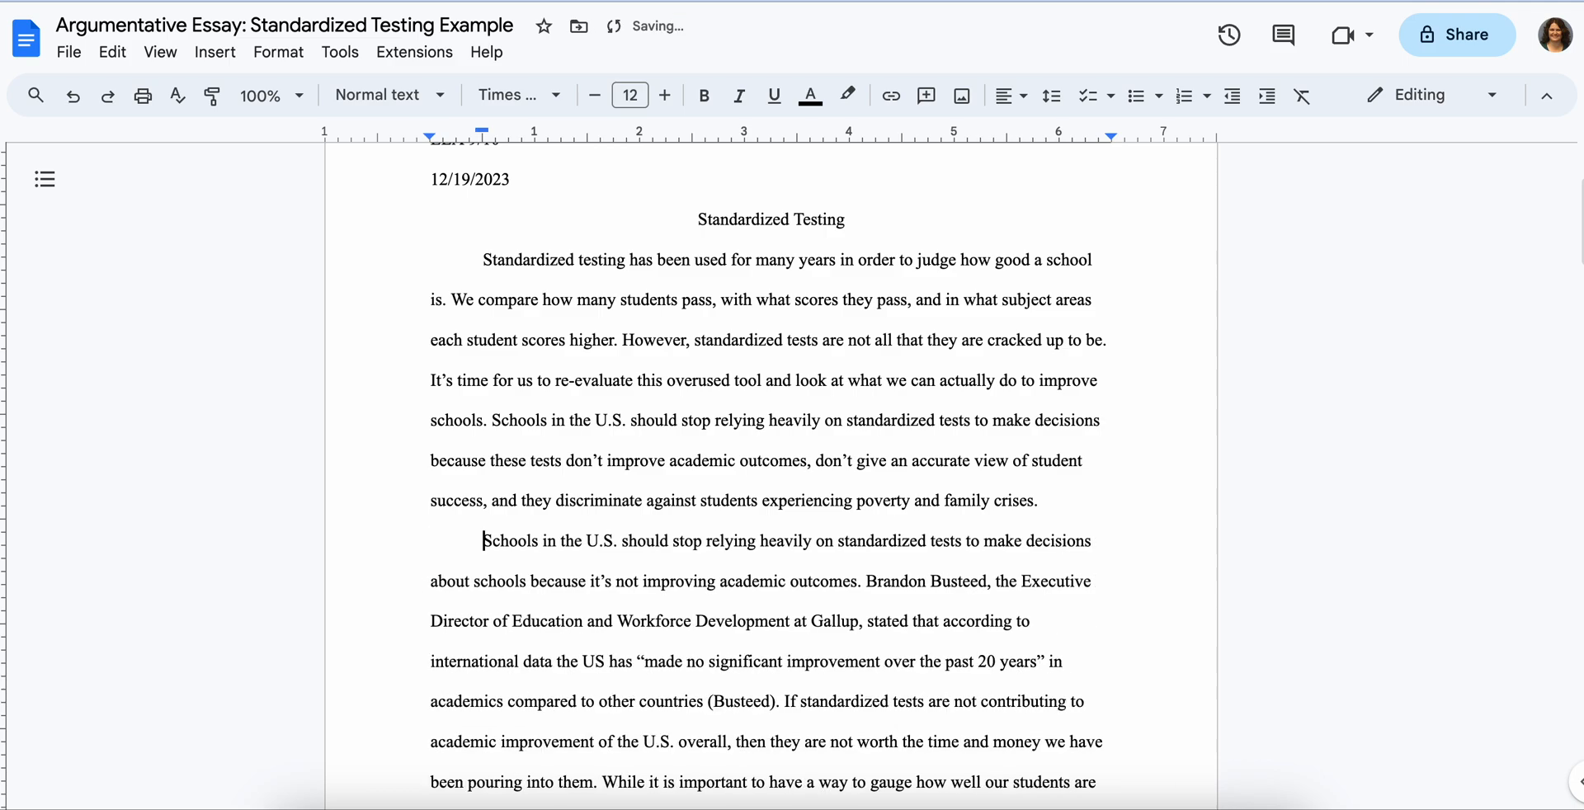
- Remove the blank line above the third paragraph, about an accurate view of student success, and indent its first line
{"action": "scroll", "coordinate": [301, 635], "scroll_direction": "down", "scroll_amount": 10}
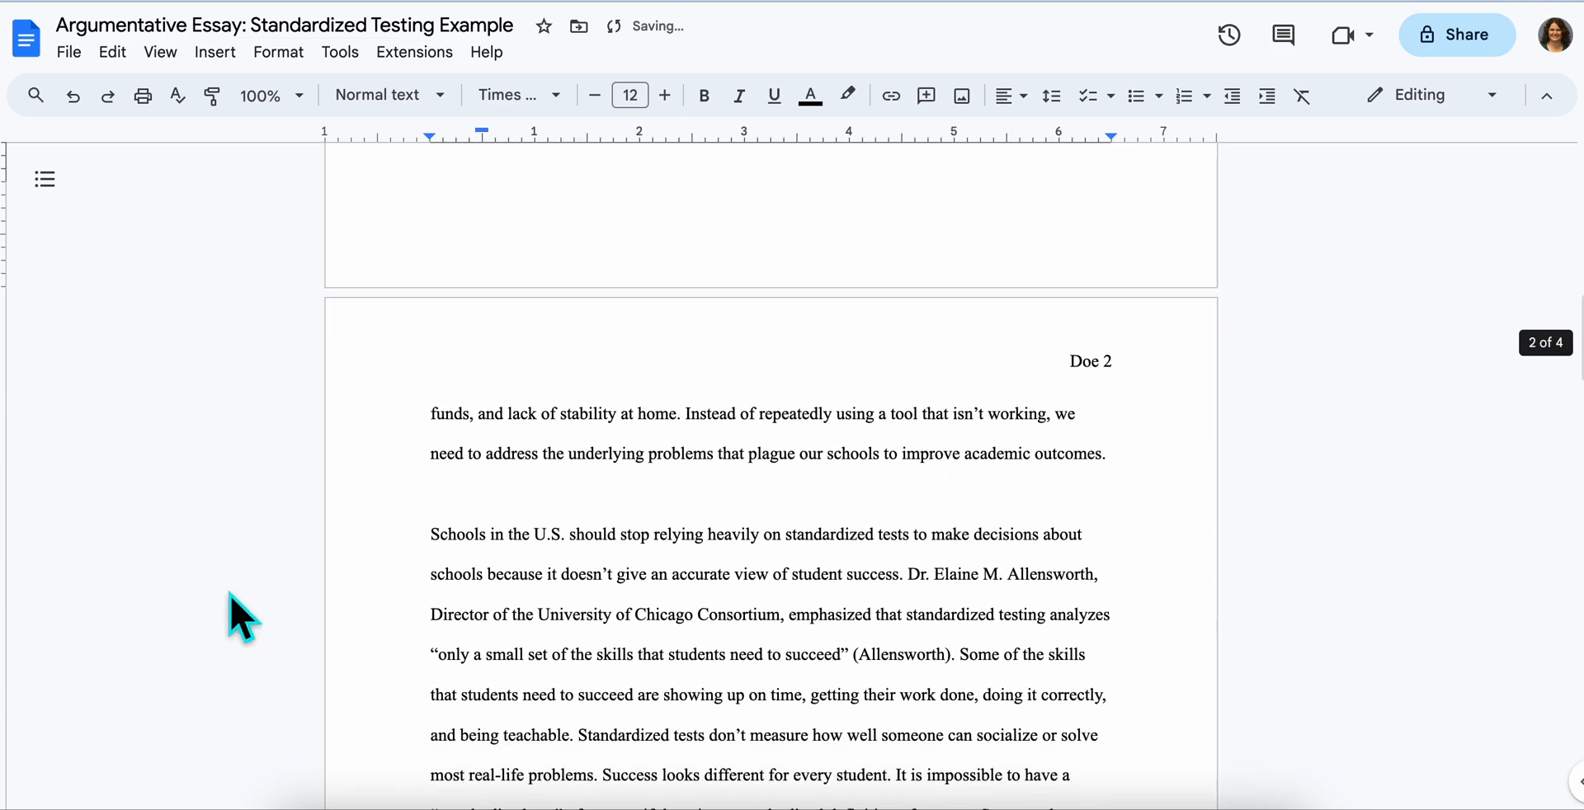
{"action": "left_click", "coordinate": [413, 527]}
{"action": "key", "text": "BackSpace"}
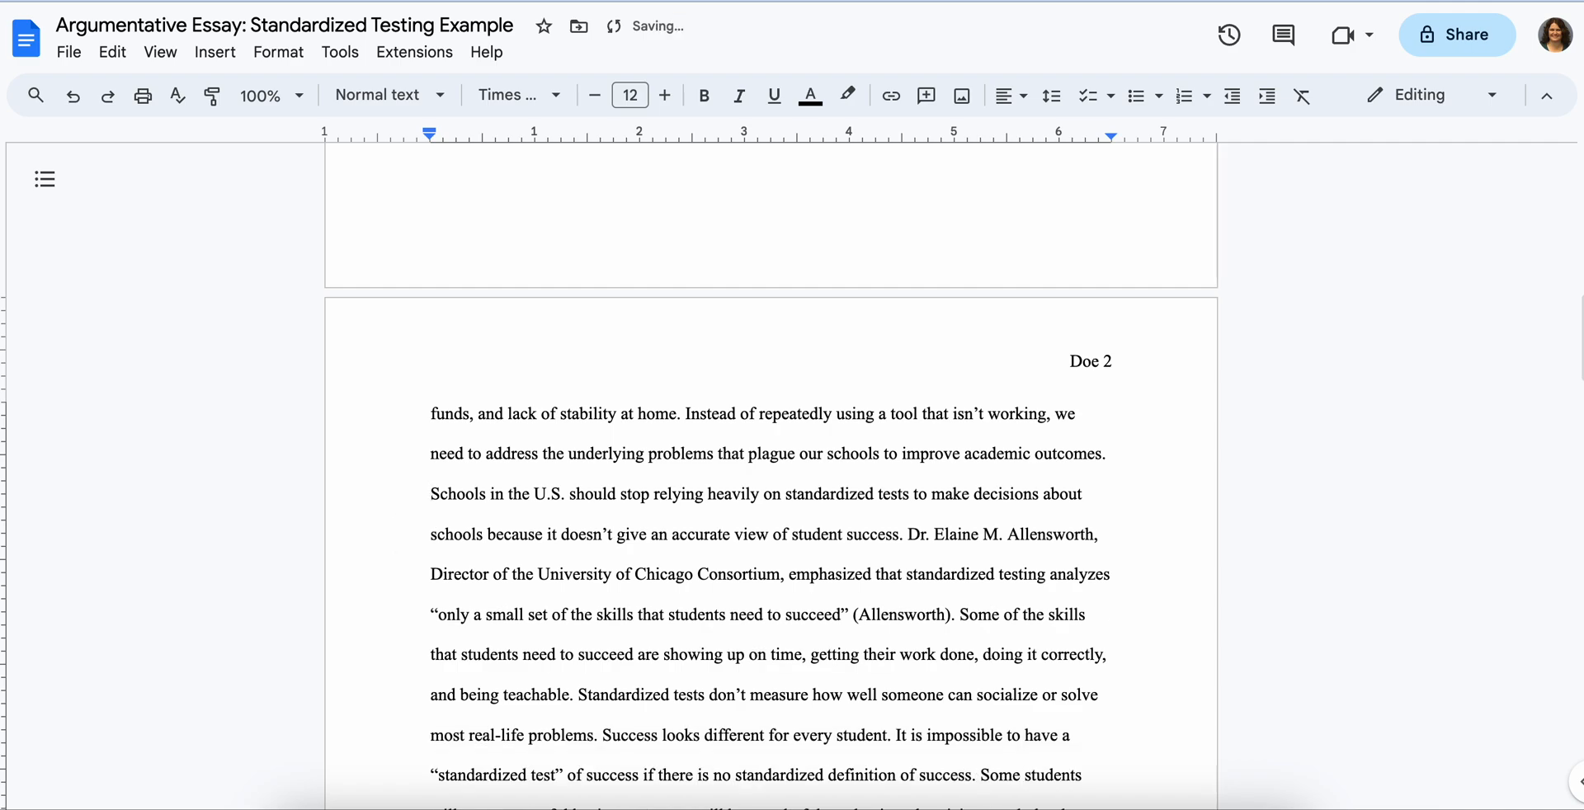
{"action": "key", "text": "Tab"}
- Remove the blank line above the fourth paragraph, about discrimination against students in poverty, and indent its first line
{"action": "scroll", "coordinate": [394, 530], "scroll_direction": "down", "scroll_amount": 7}
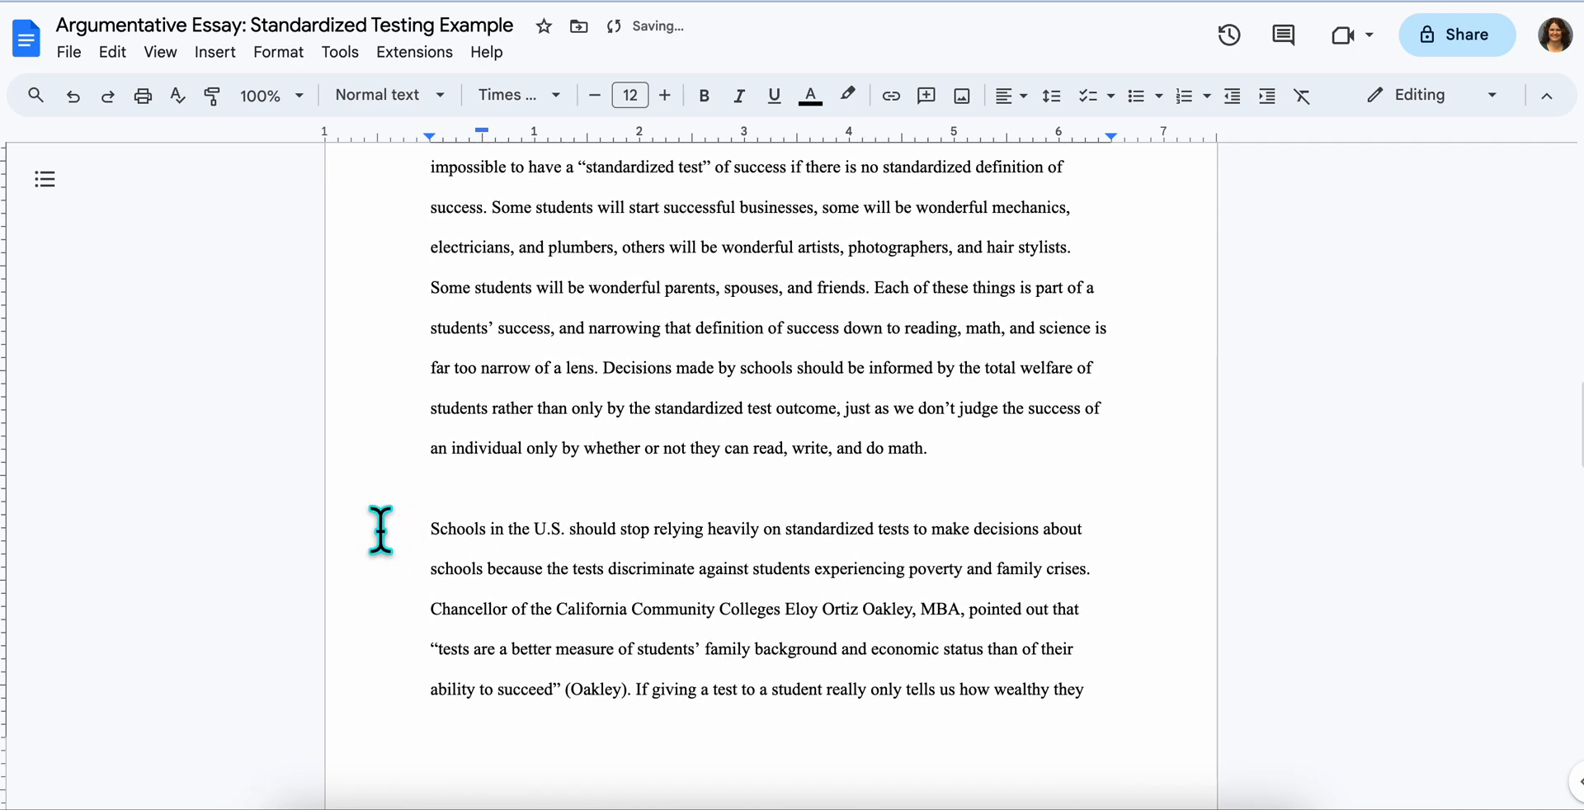
{"action": "left_click", "coordinate": [394, 529]}
{"action": "key", "text": "BackSpace"}
{"action": "key", "text": "Tab"}
- Remove the blank line above the counterargument paragraph starting "One argument often given" and indent its first line
{"action": "scroll", "coordinate": [415, 535], "scroll_direction": "down", "scroll_amount": 8}
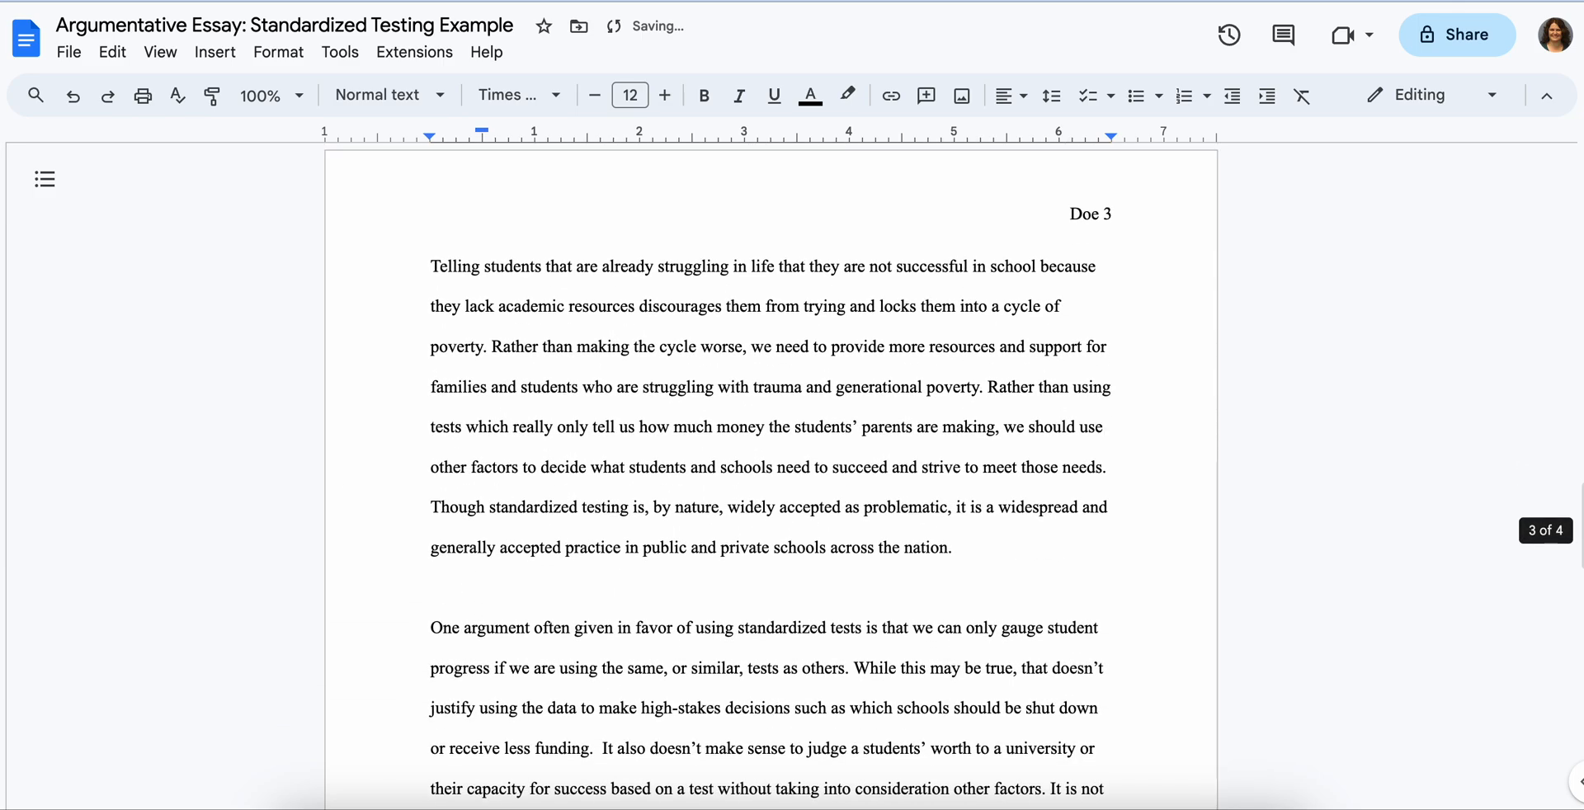
{"action": "scroll", "coordinate": [368, 460], "scroll_direction": "down", "scroll_amount": 2}
{"action": "left_click", "coordinate": [407, 512]}
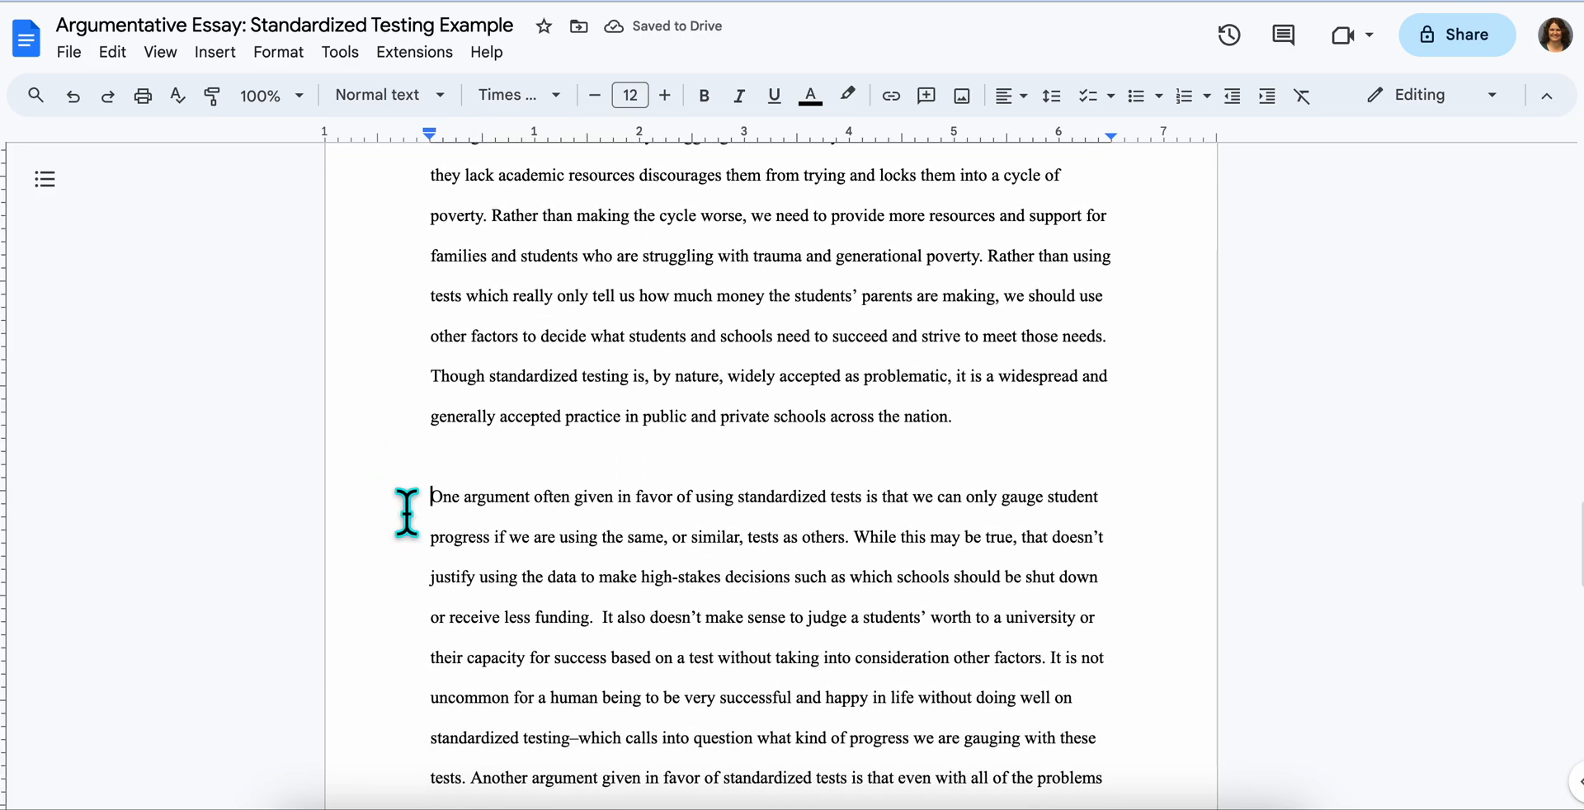
{"action": "key", "text": "BackSpace"}
{"action": "key", "text": "Tab"}
- Remove the blank line above the concluding paragraph starting "The purpose of implementing" and indent its first line
{"action": "scroll", "coordinate": [771, 476], "scroll_direction": "down", "scroll_amount": 7}
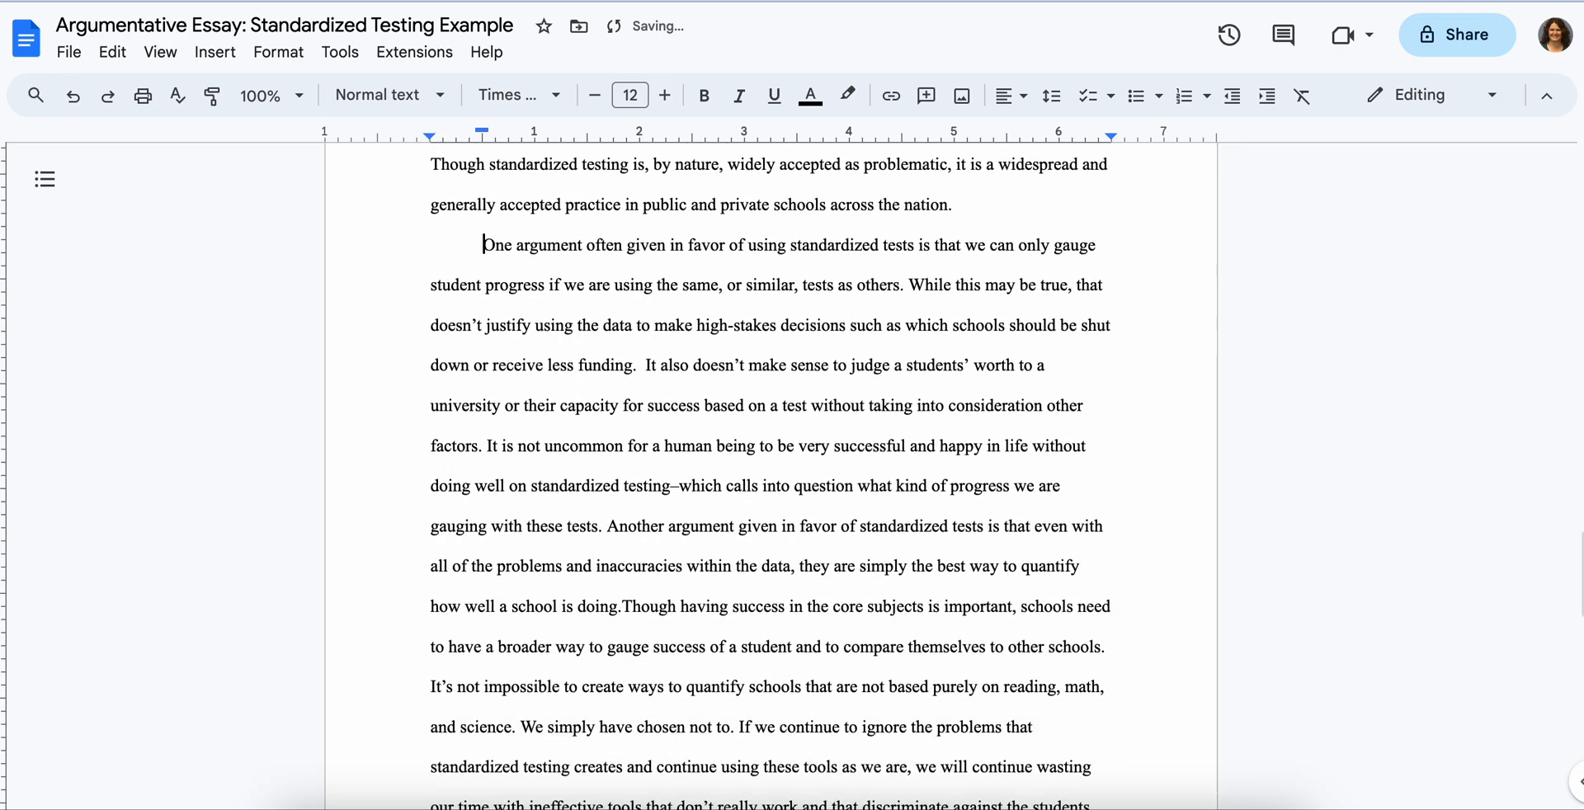
{"action": "scroll", "coordinate": [771, 476], "scroll_direction": "down", "scroll_amount": 3}
{"action": "left_click", "coordinate": [414, 612]}
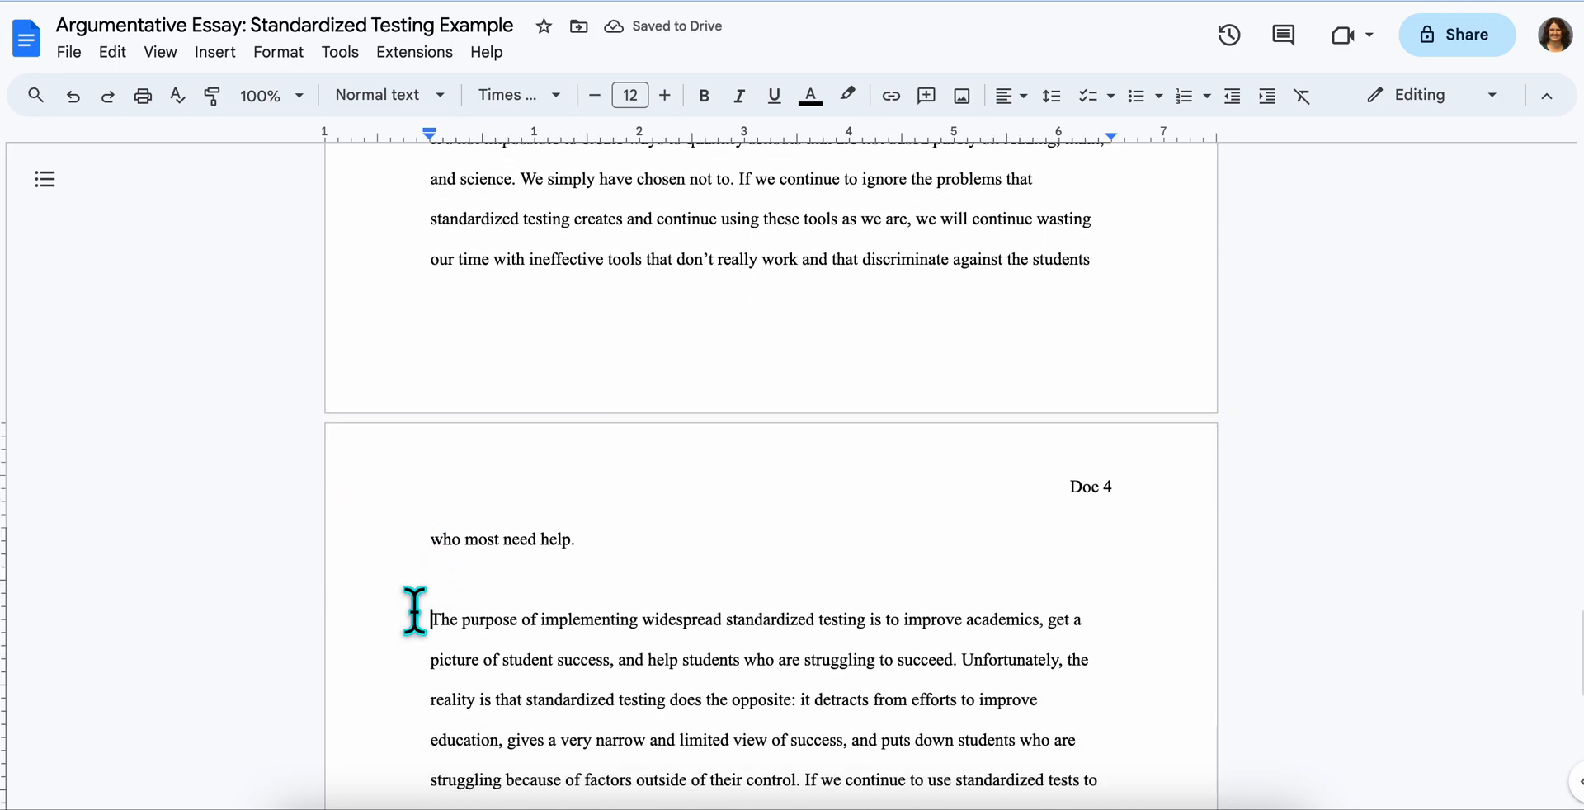
{"action": "key", "text": "BackSpace"}
{"action": "key", "text": "Tab"}
- Review the essay from its end back to page one, examining the heading lines, centered title and indented opening paragraph
{"action": "scroll", "coordinate": [414, 611], "scroll_direction": "down", "scroll_amount": 15}
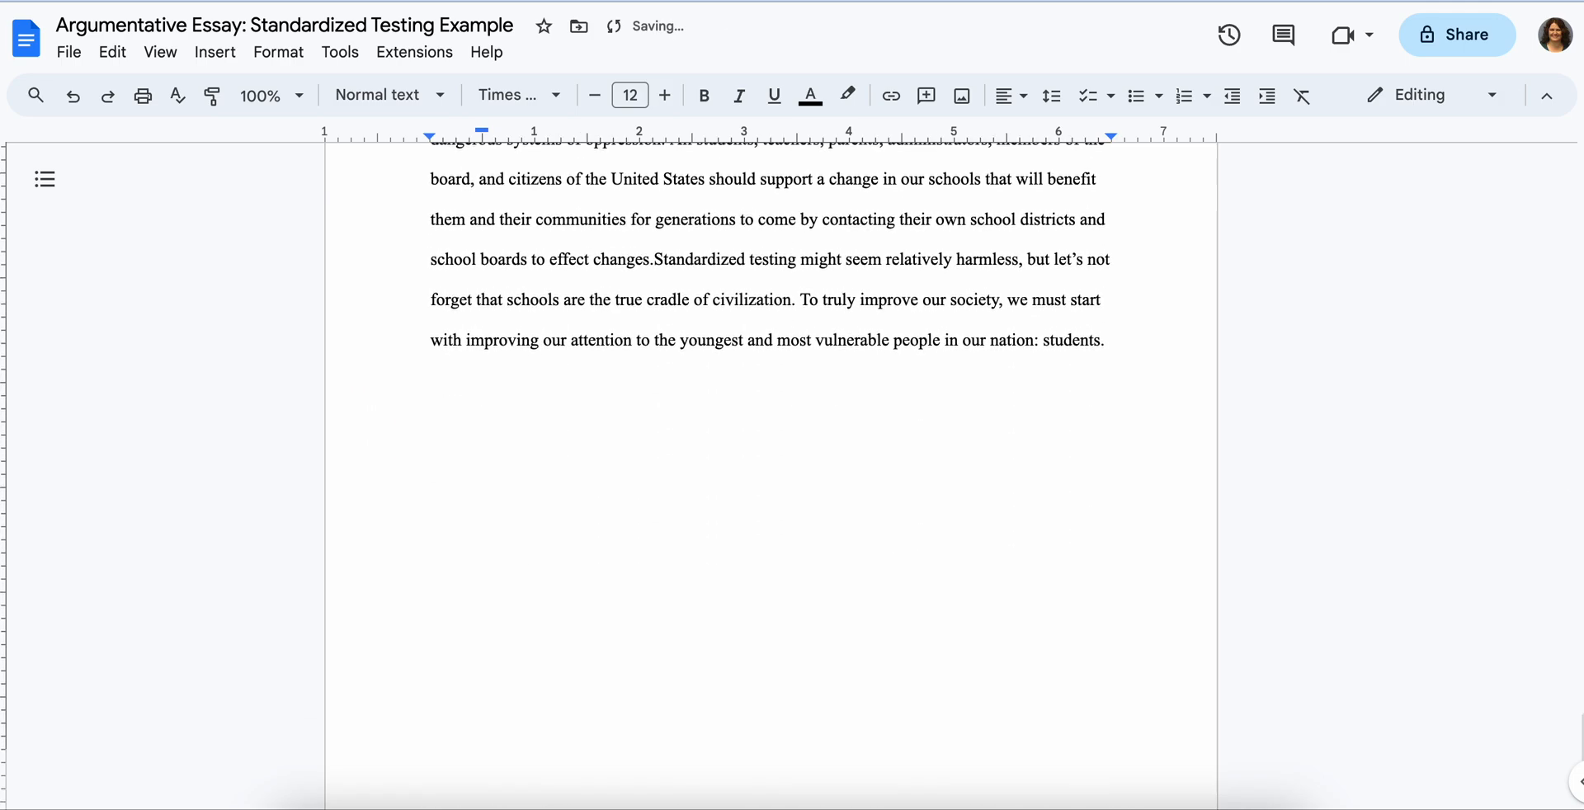
{"action": "scroll", "coordinate": [771, 476], "scroll_direction": "up", "scroll_amount": 15}
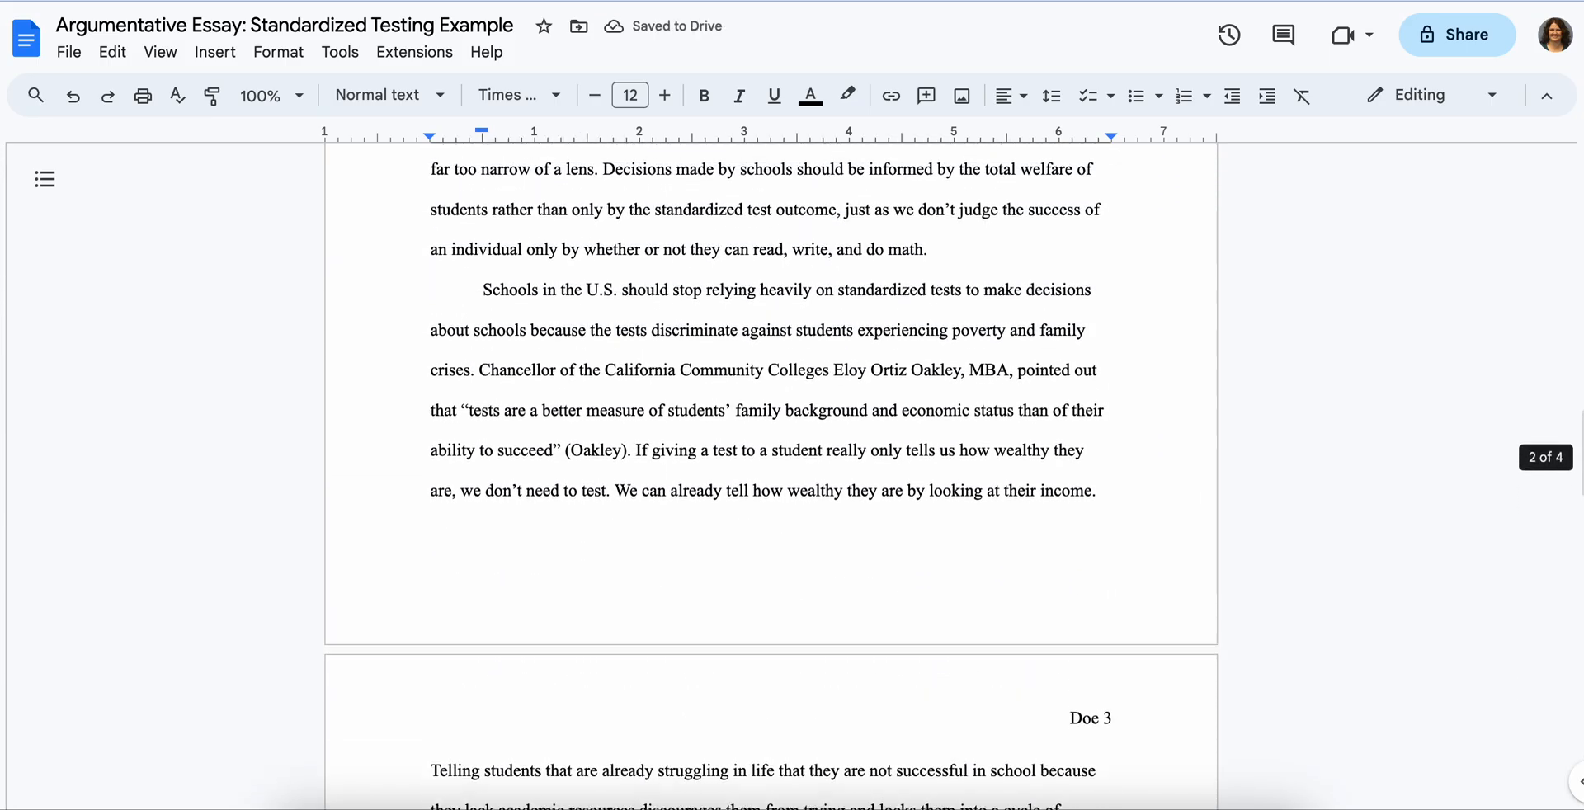
{"action": "scroll", "coordinate": [770, 476], "scroll_direction": "up", "scroll_amount": 15}
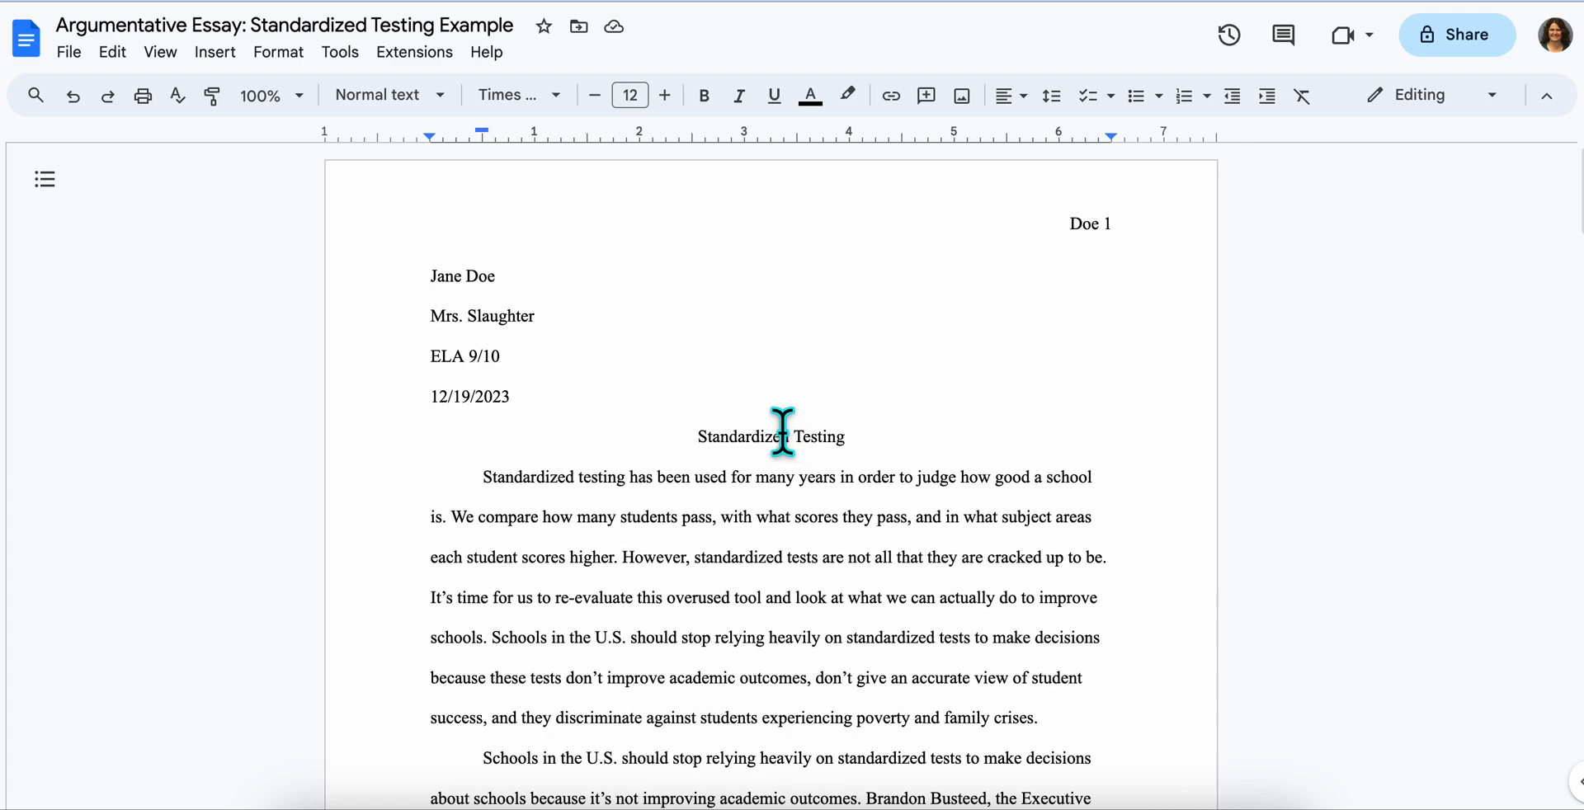
{"action": "left_click_drag", "start_coordinate": [419, 260], "coordinate": [563, 417]}
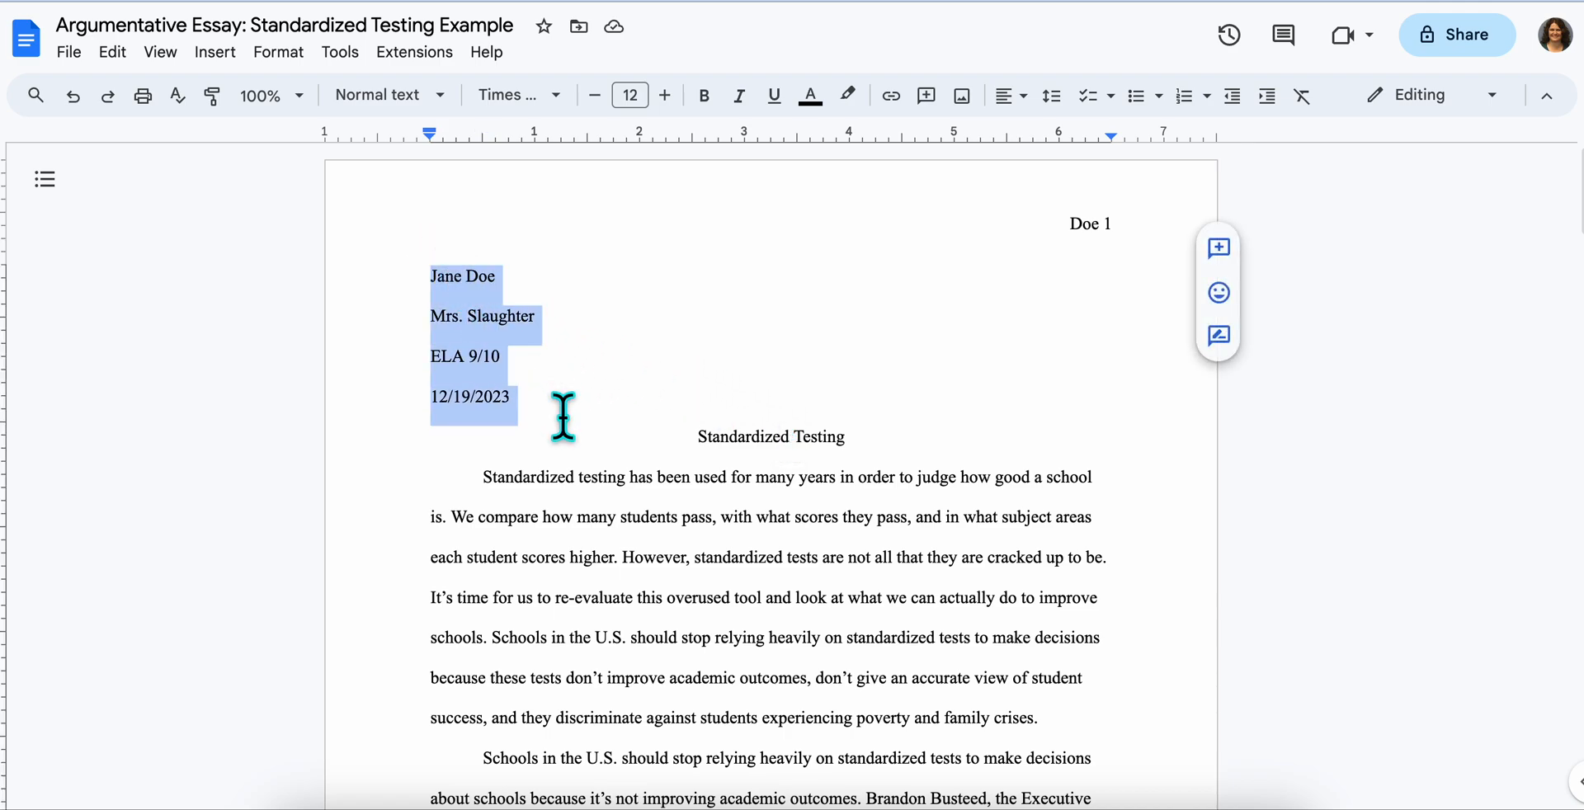
{"action": "left_click", "coordinate": [489, 477]}
{"action": "left_click_drag", "start_coordinate": [463, 475], "coordinate": [1097, 581]}
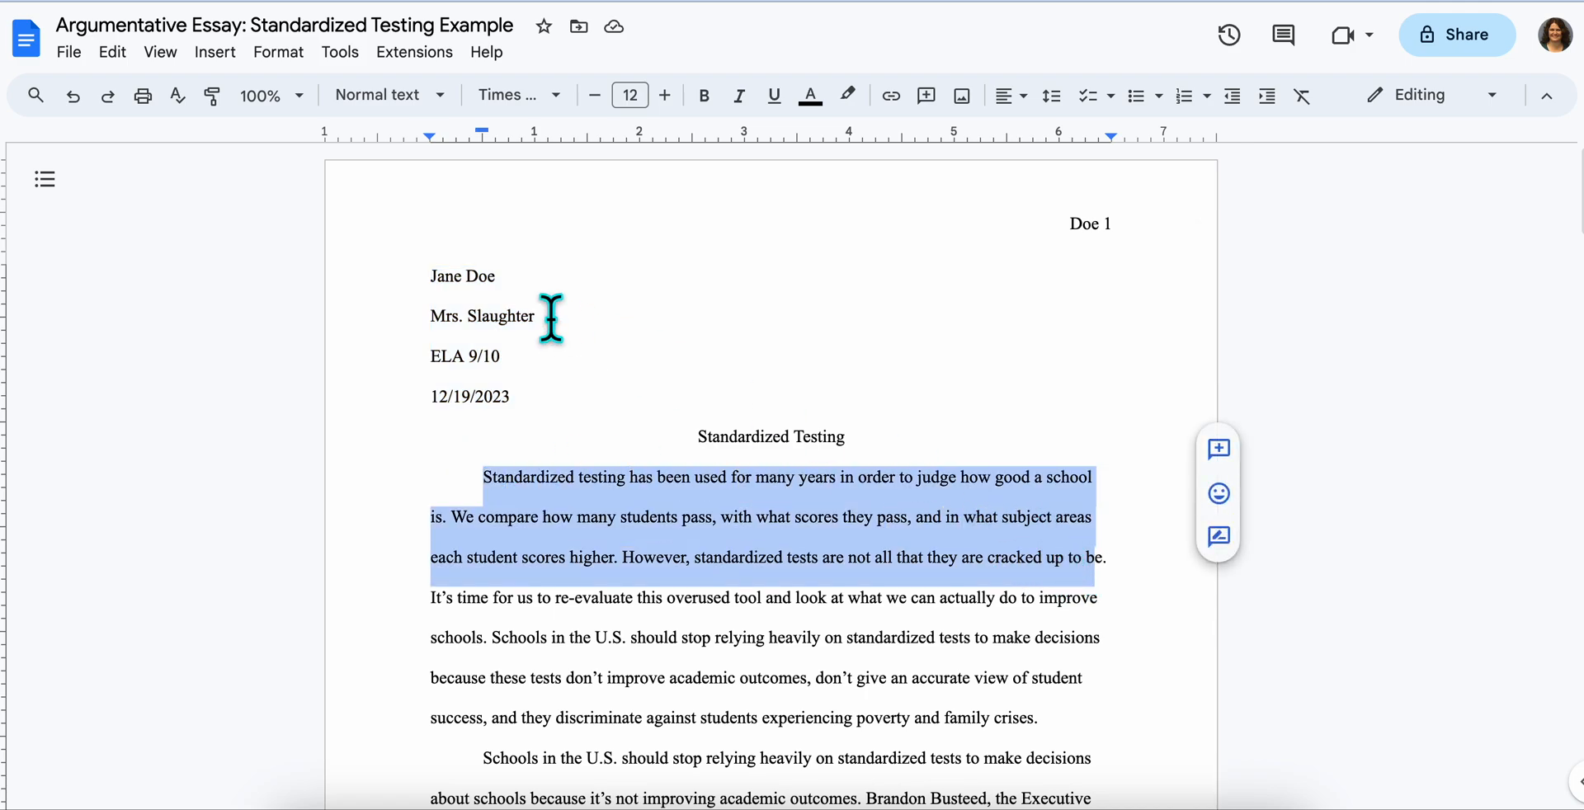
{"action": "left_click_drag", "start_coordinate": [423, 265], "coordinate": [555, 438]}
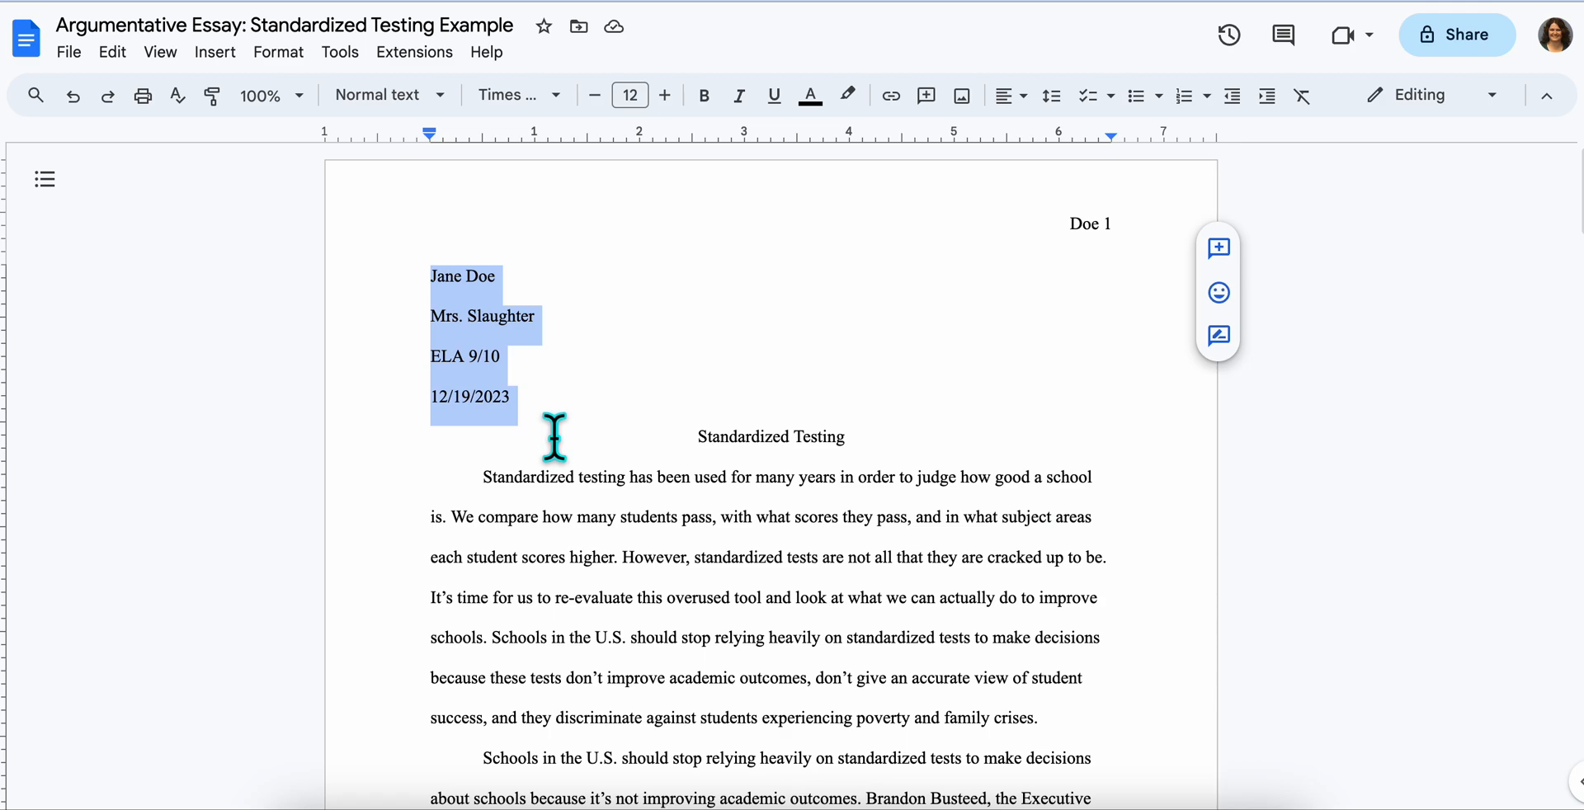
{"action": "left_click_drag", "start_coordinate": [672, 439], "coordinate": [863, 432]}
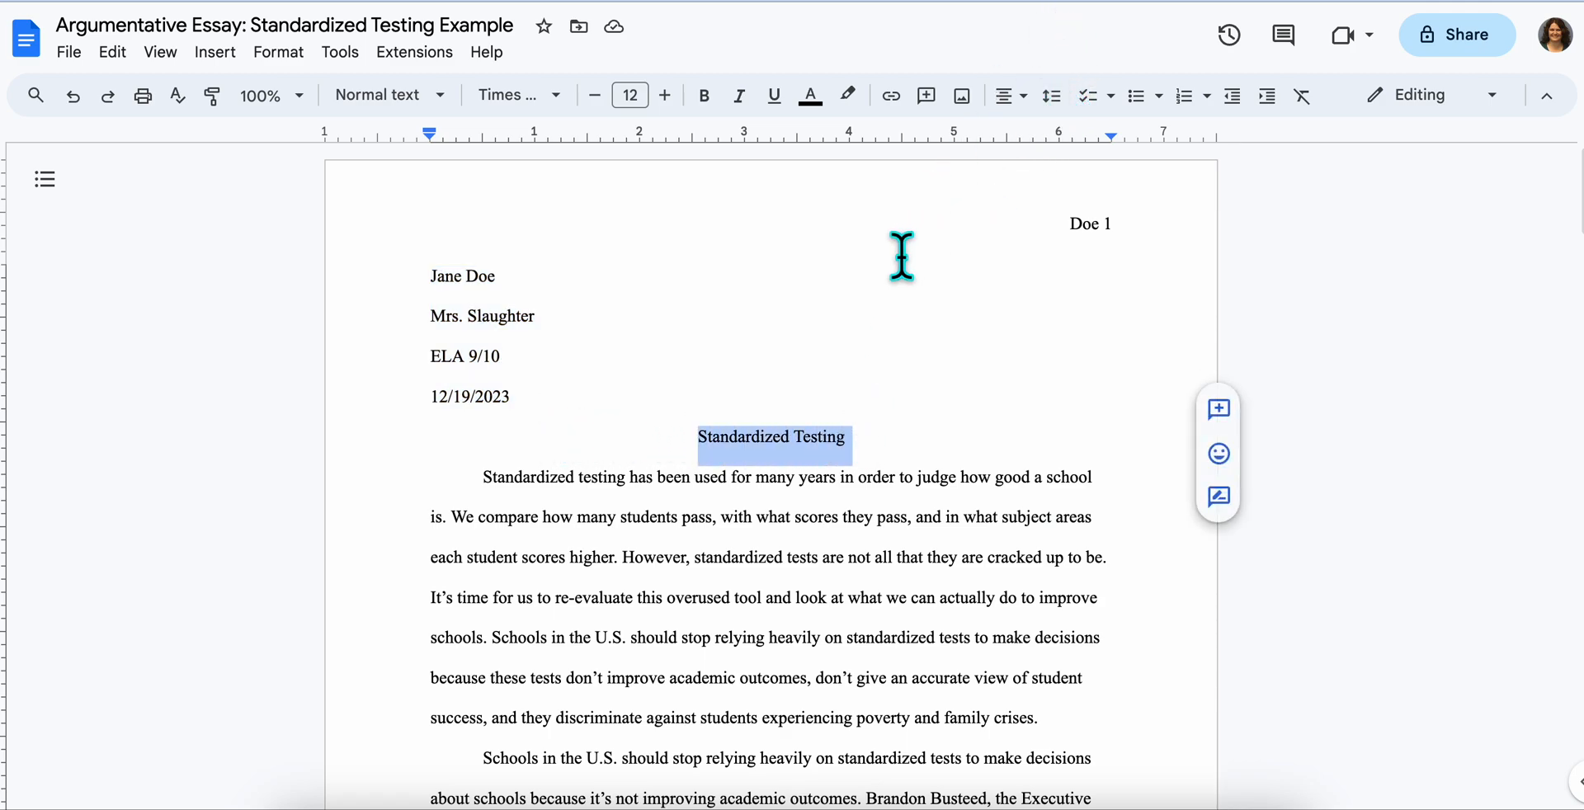
{"action": "left_click", "coordinate": [402, 492]}
{"action": "left_click_drag", "start_coordinate": [403, 480], "coordinate": [1023, 701]}
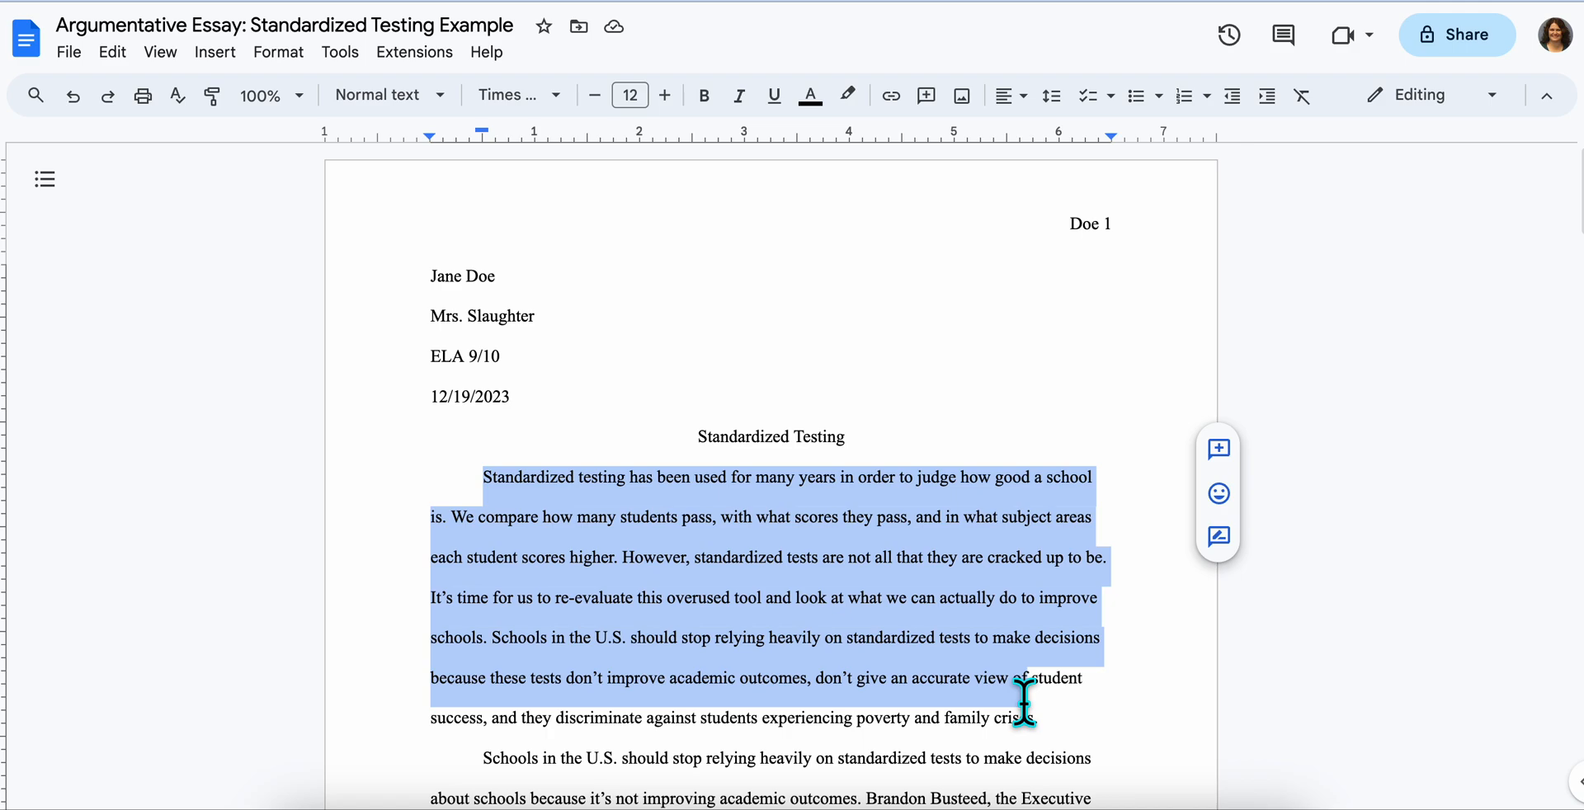
{"action": "left_click", "coordinate": [1023, 701]}
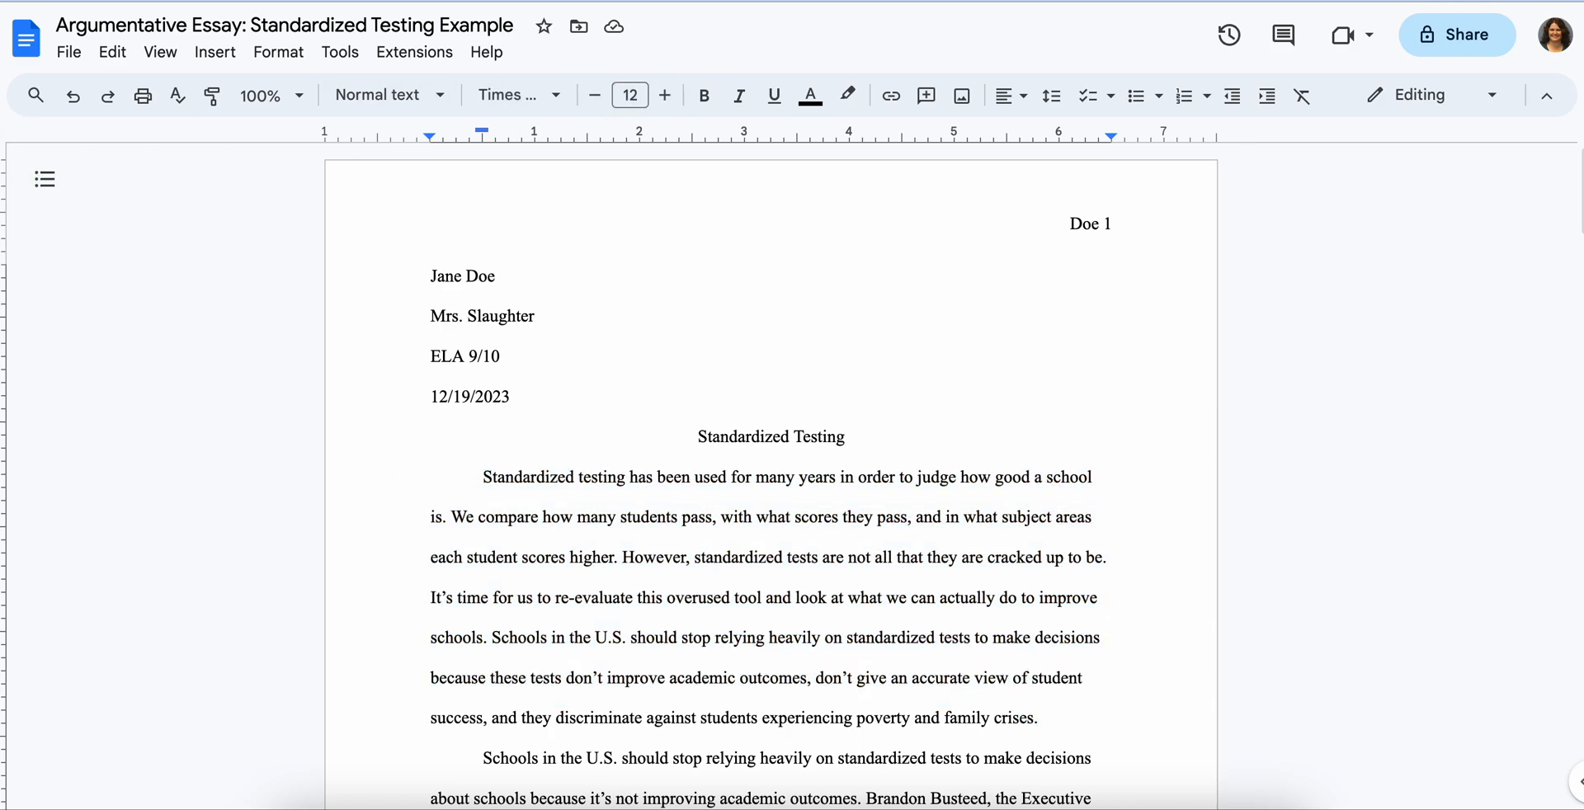